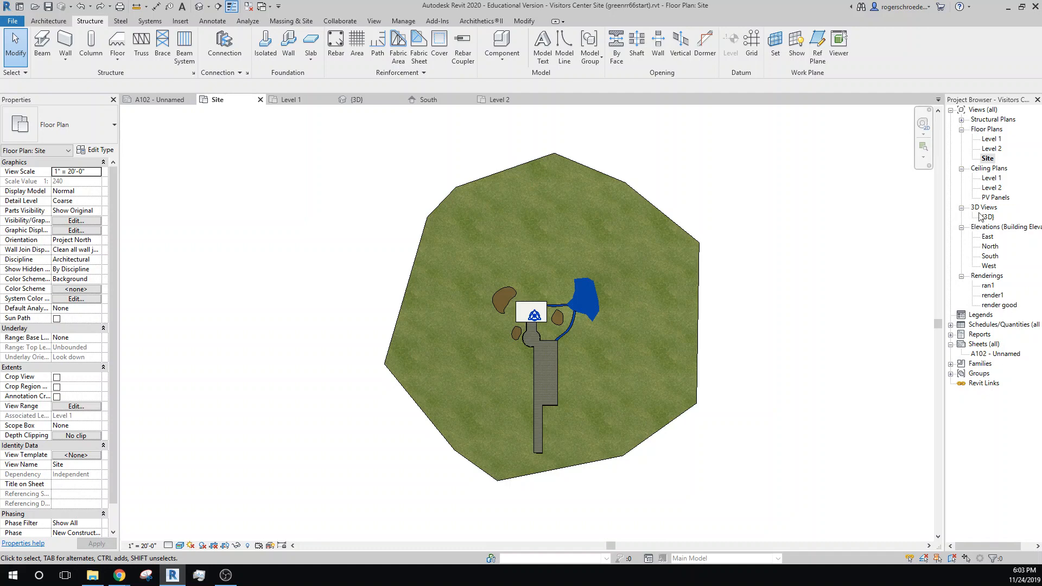
In the South elevation, delete the PV Panels level together with its dependent views
{"action": "double_click", "coordinate": [989, 256]}
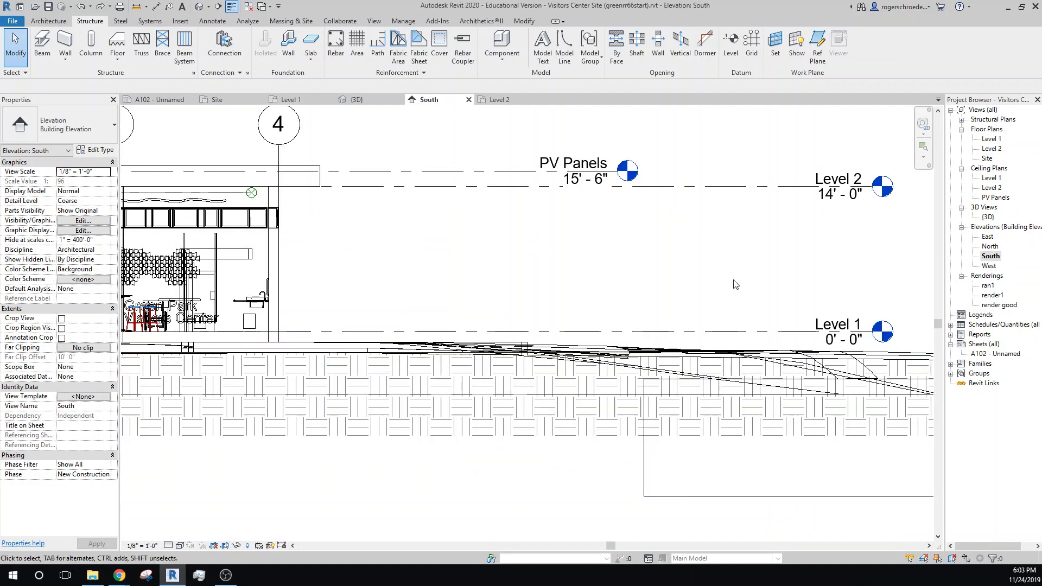
{"action": "left_click", "coordinate": [533, 175]}
{"action": "right_click", "coordinate": [532, 177]}
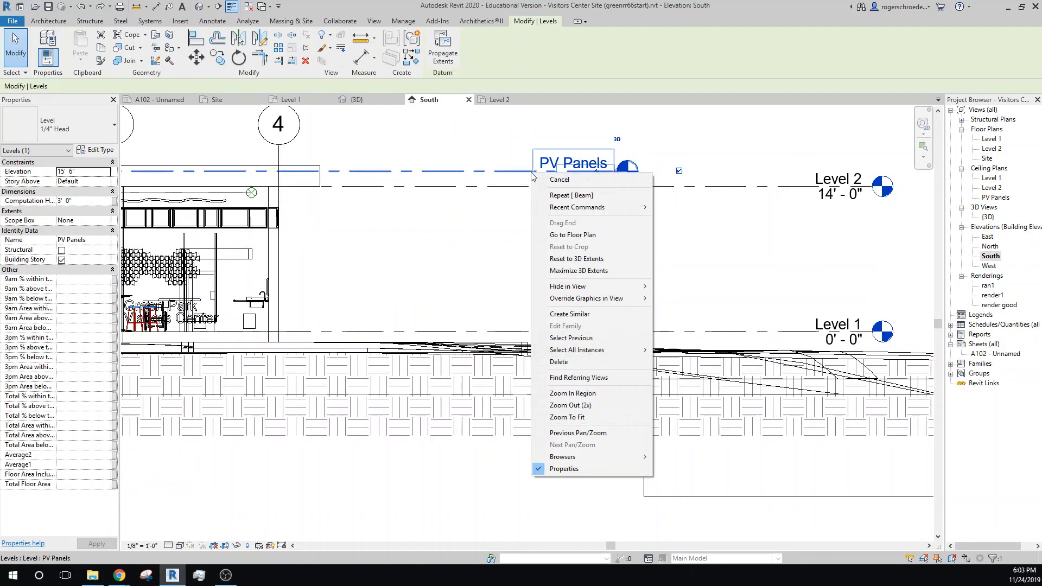
{"action": "left_click", "coordinate": [570, 362]}
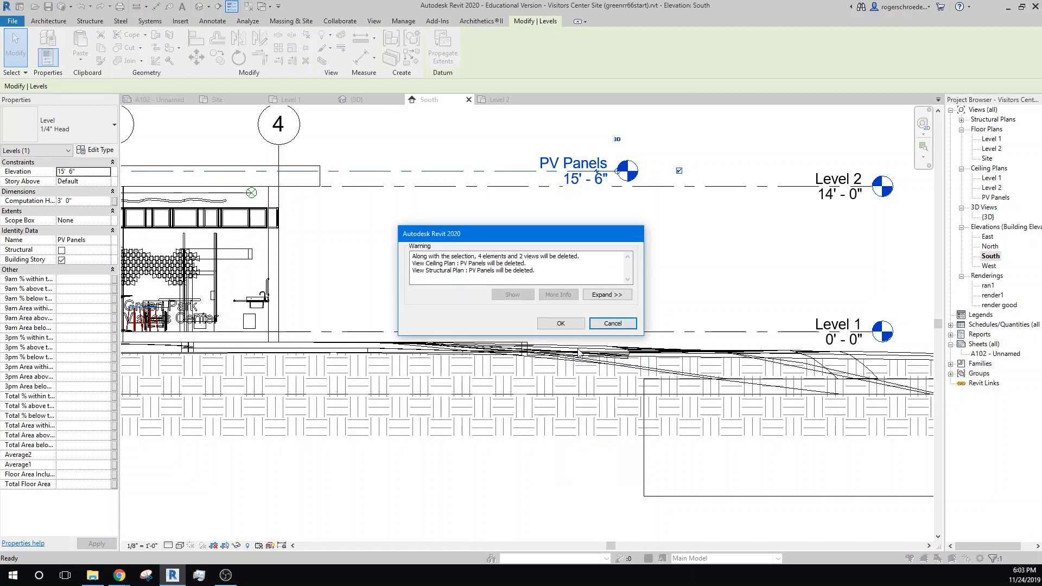
{"action": "left_click", "coordinate": [575, 325]}
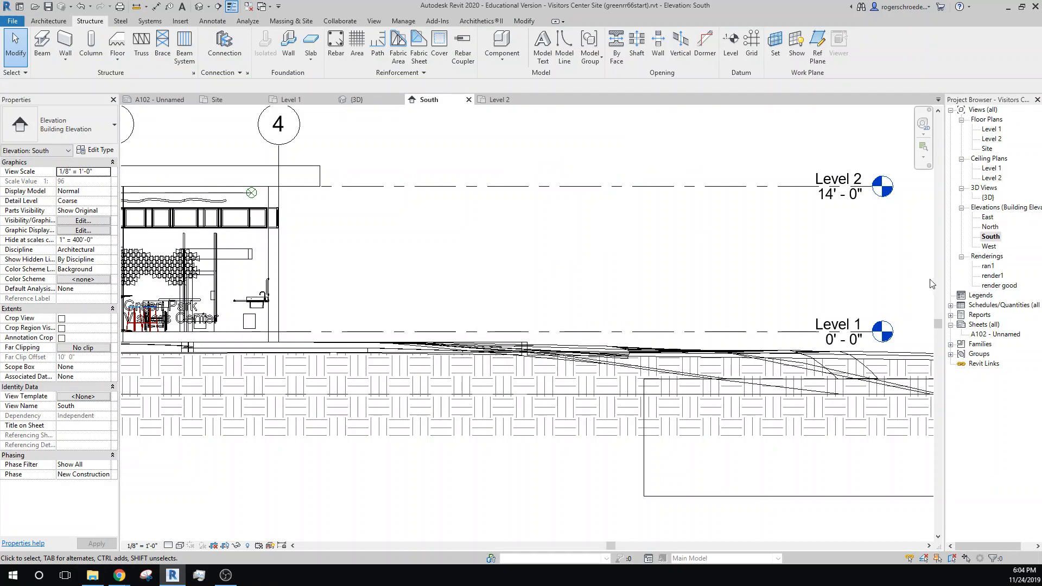
Open sheet A102 and examine its full layout, including the title text
{"action": "double_click", "coordinate": [979, 334]}
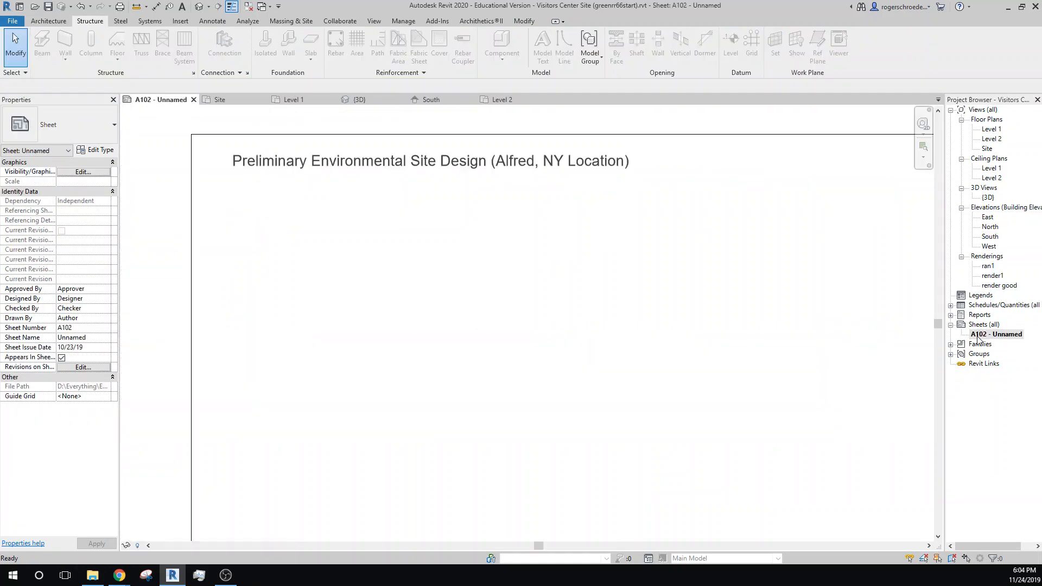
{"action": "scroll", "coordinate": [635, 373], "scroll_direction": "down", "scroll_amount": 3}
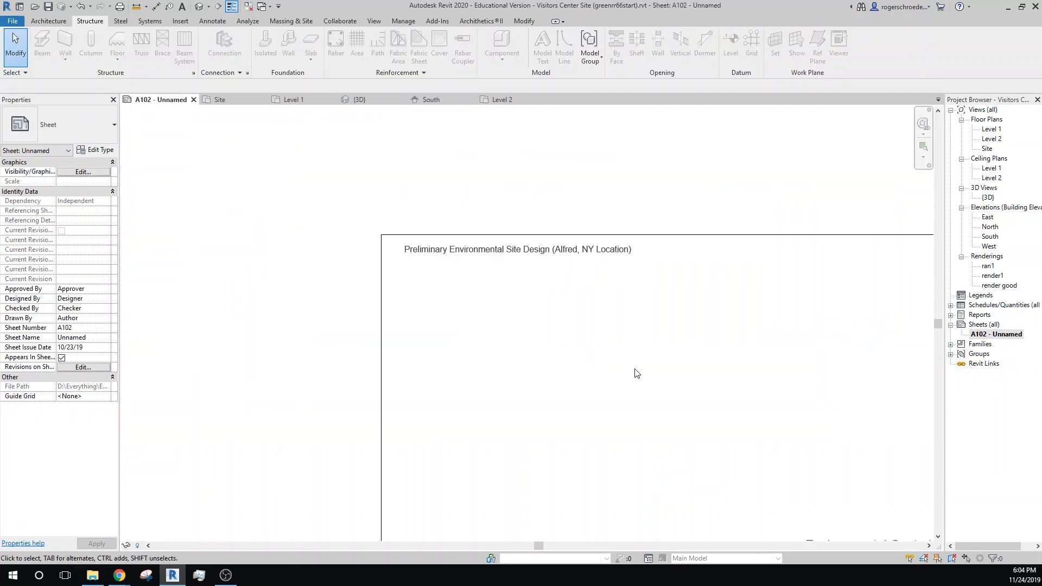
{"action": "middle_click_drag", "start_coordinate": [635, 372], "coordinate": [475, 300]}
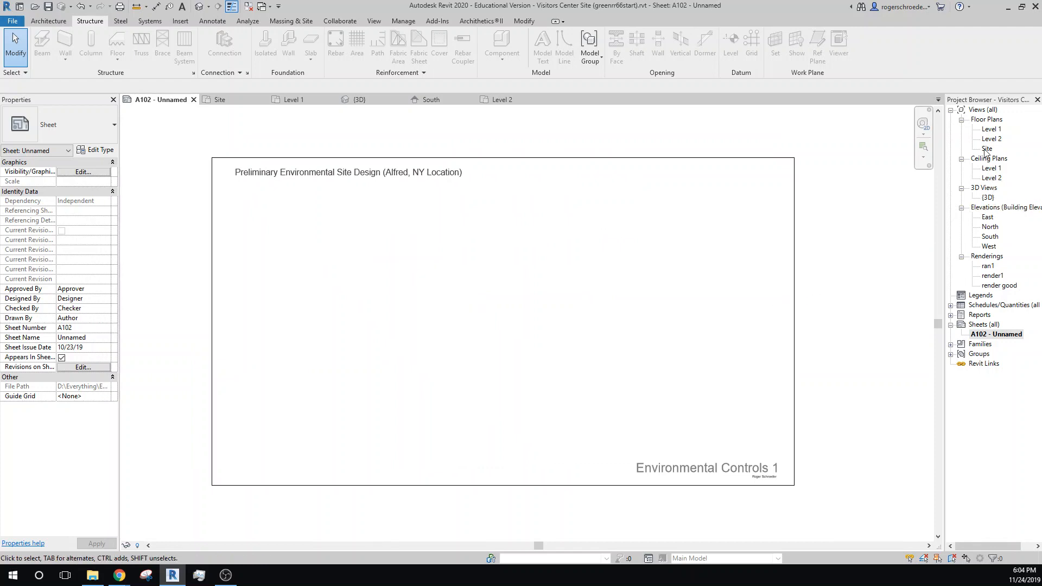
Remove the 24" roof from the building in the {3D} view
{"action": "double_click", "coordinate": [988, 198]}
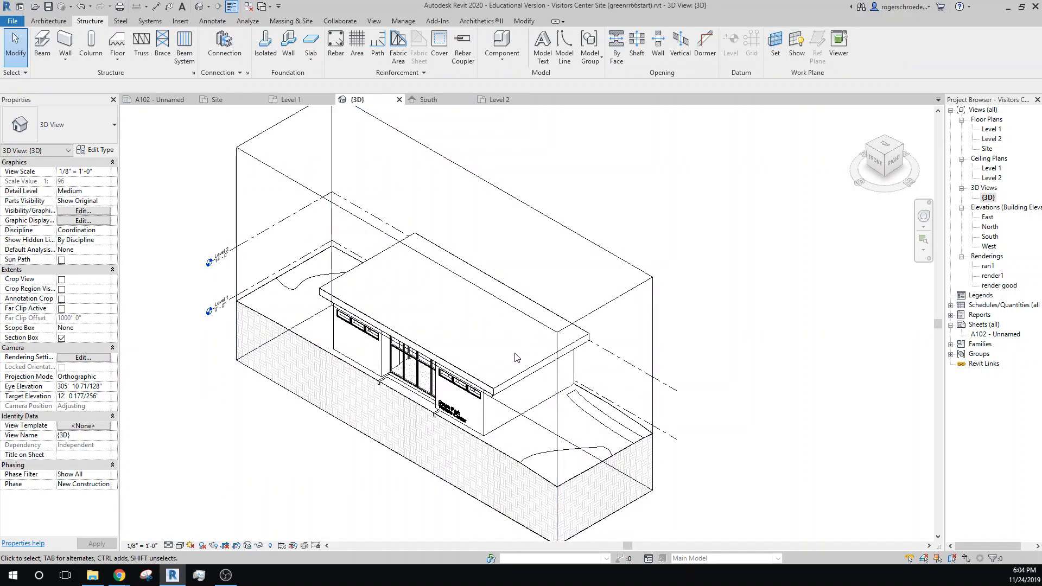
{"action": "left_click", "coordinate": [547, 364]}
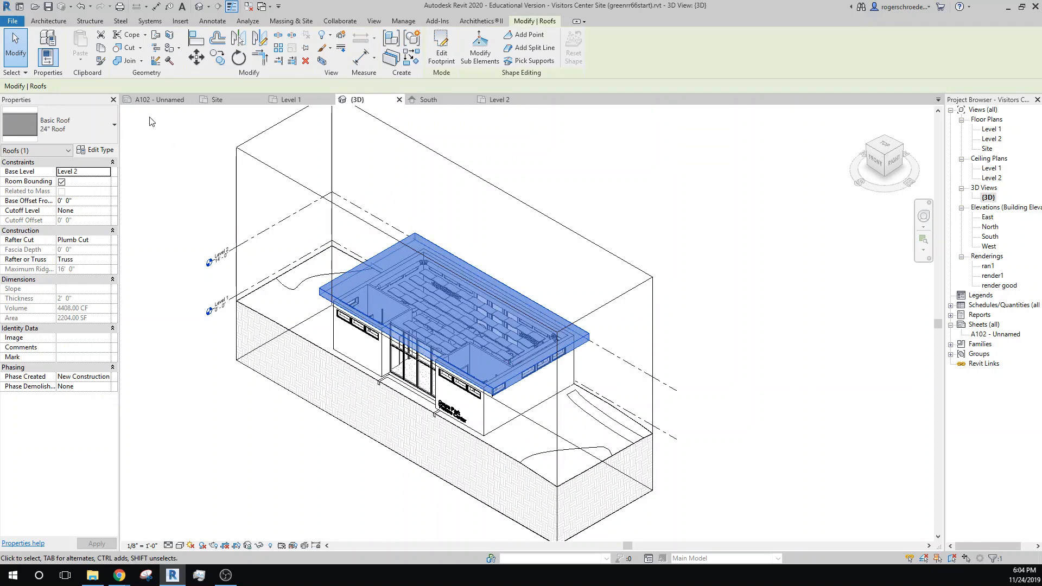
{"action": "left_click", "coordinate": [163, 125]}
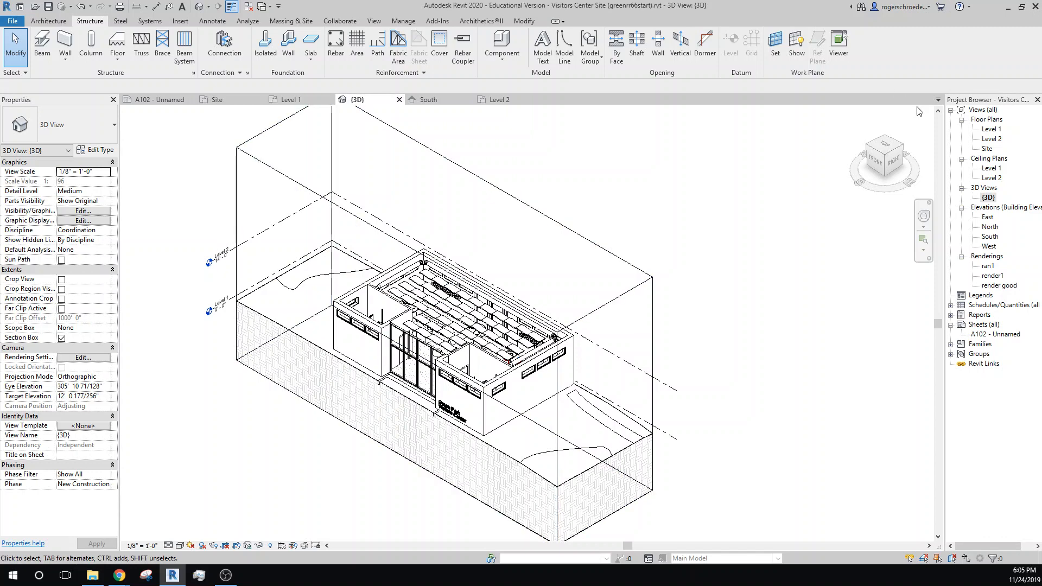
In the Level 2 floor plan, start a beam and browse the family library to the Structural Framing > Steel folder
{"action": "double_click", "coordinate": [993, 139]}
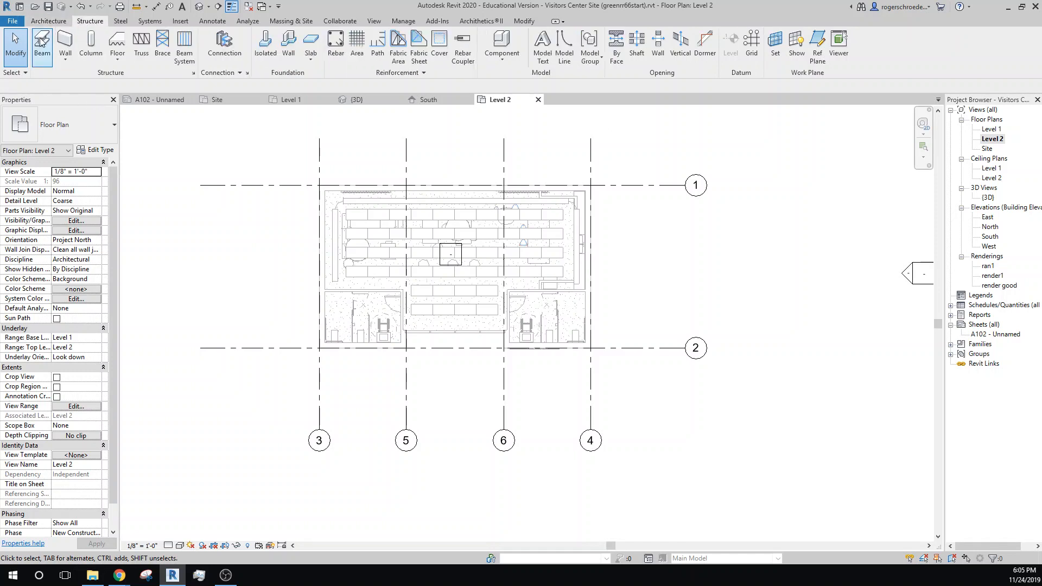
{"action": "left_click", "coordinate": [43, 57]}
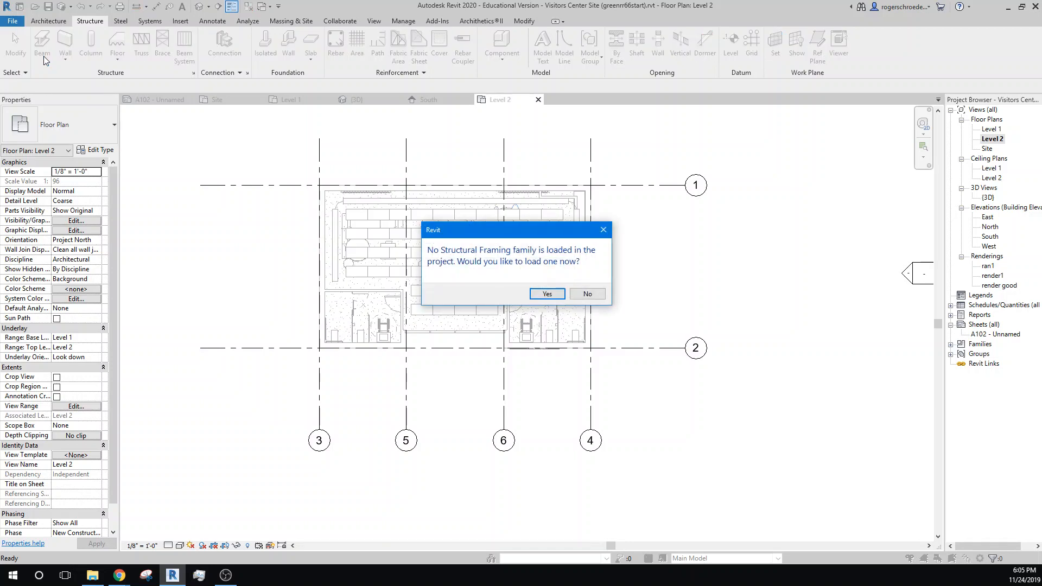
{"action": "left_click", "coordinate": [541, 293]}
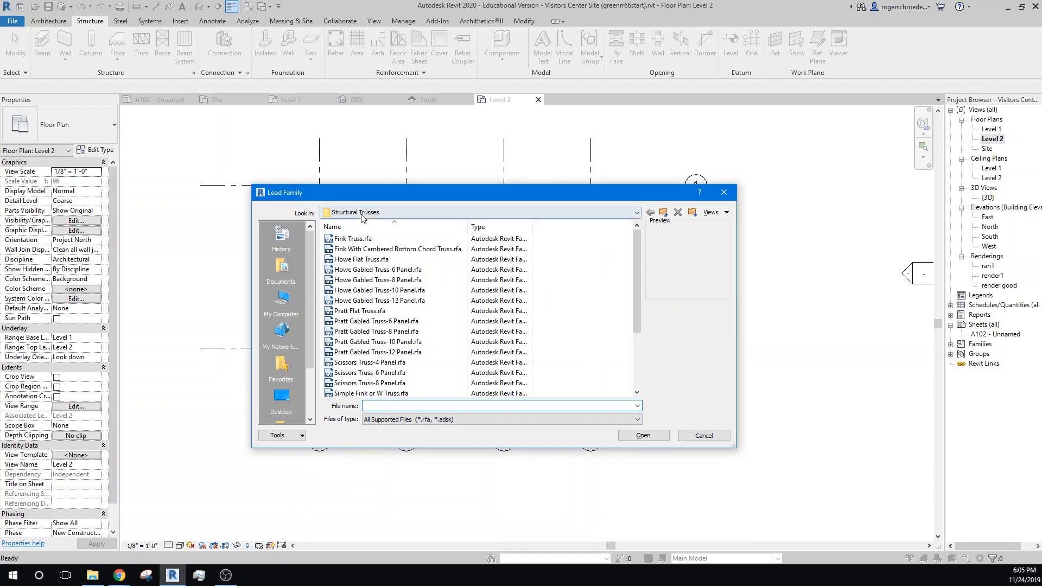
{"action": "left_click", "coordinate": [663, 212]}
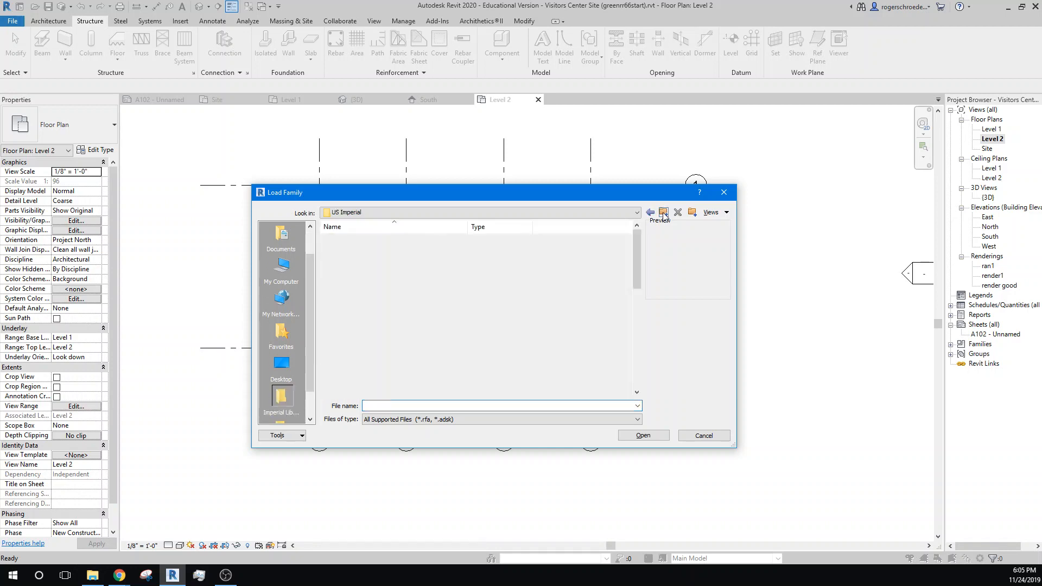
{"action": "scroll", "coordinate": [379, 356], "scroll_direction": "down", "scroll_amount": 8}
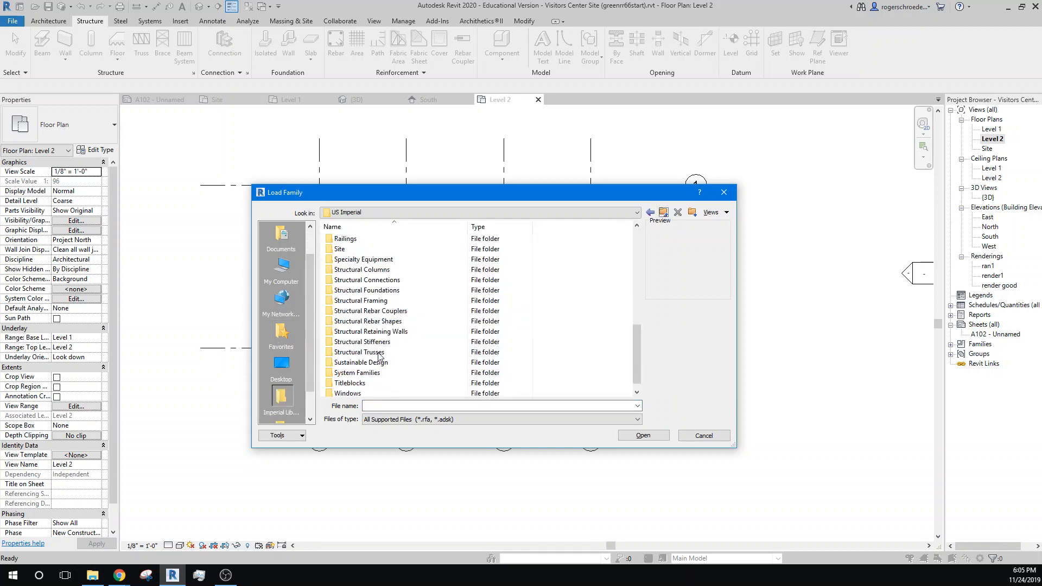
{"action": "left_click", "coordinate": [371, 303]}
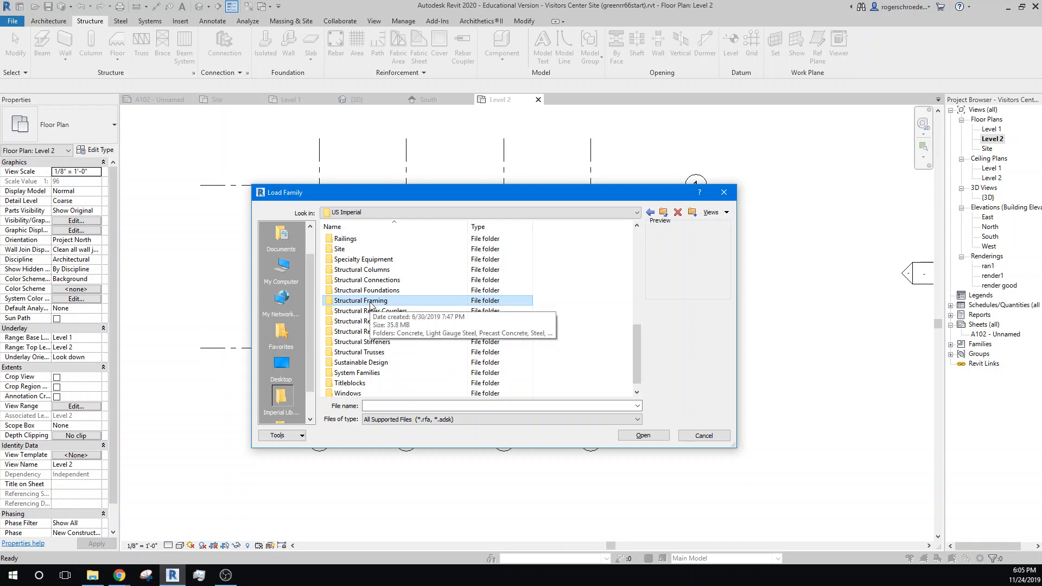
{"action": "left_click", "coordinate": [643, 436]}
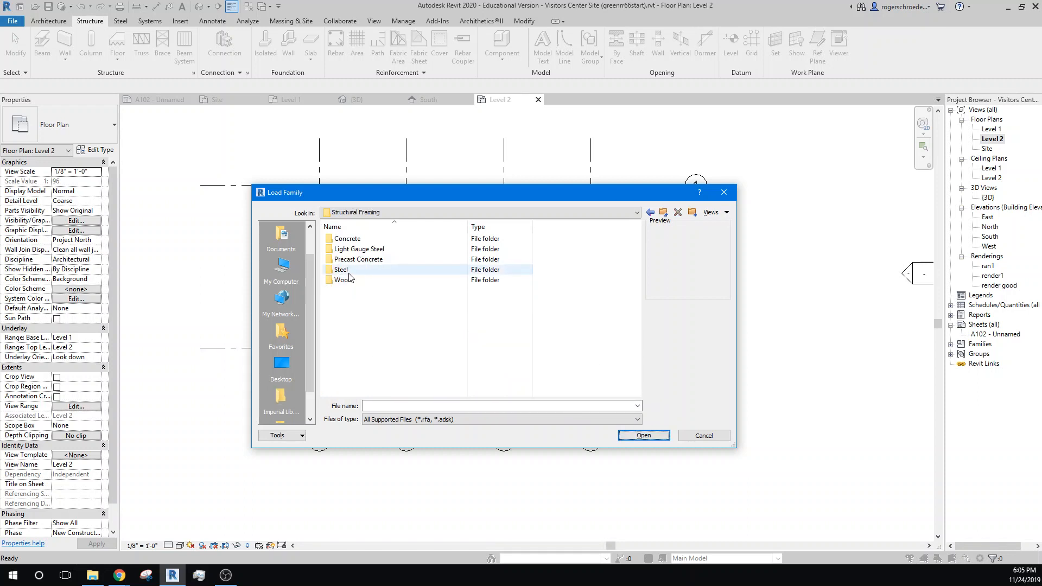
{"action": "double_click", "coordinate": [343, 270]}
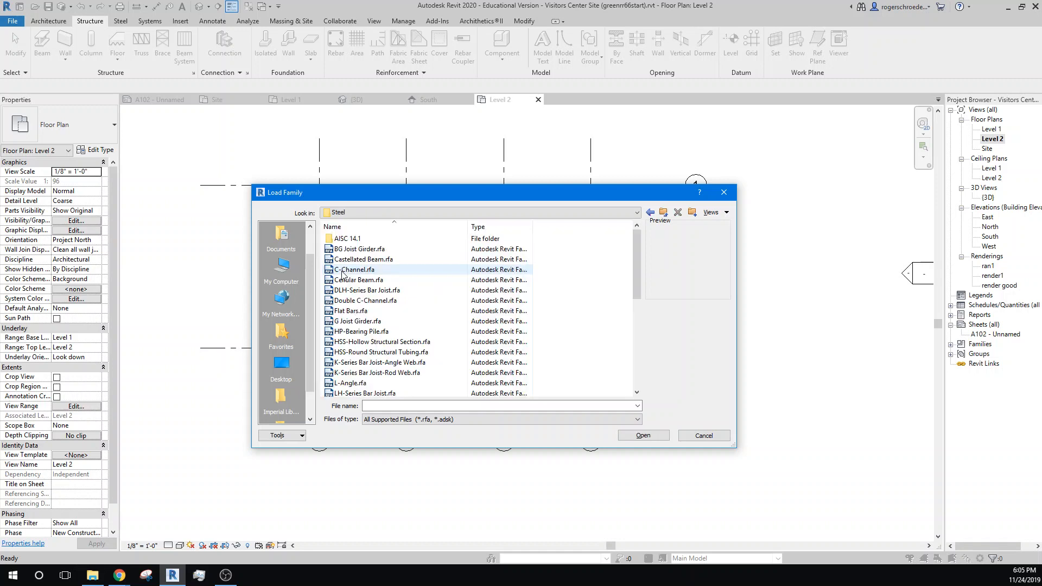
Choose the K-Series Bar Joist-Angle Web.rfa family and open it for loading
{"action": "left_click", "coordinate": [384, 374]}
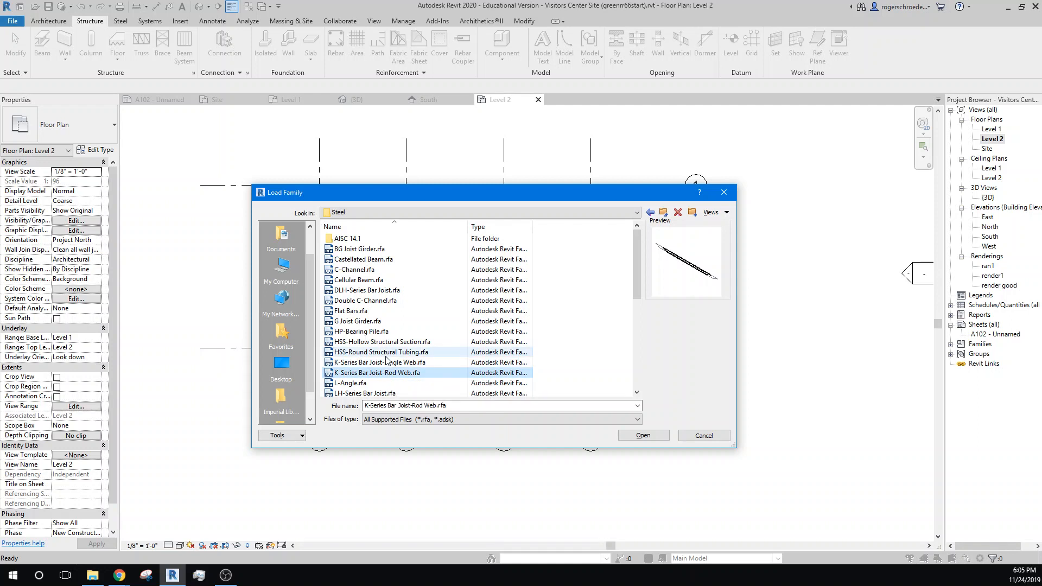
{"action": "scroll", "coordinate": [392, 364], "scroll_direction": "down", "scroll_amount": 4}
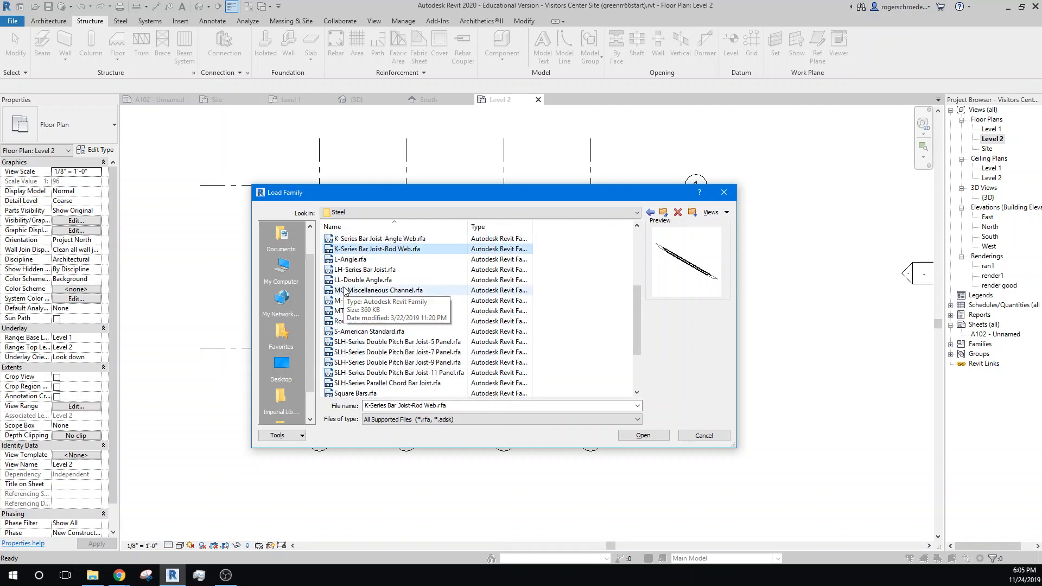
{"action": "left_click", "coordinate": [371, 239]}
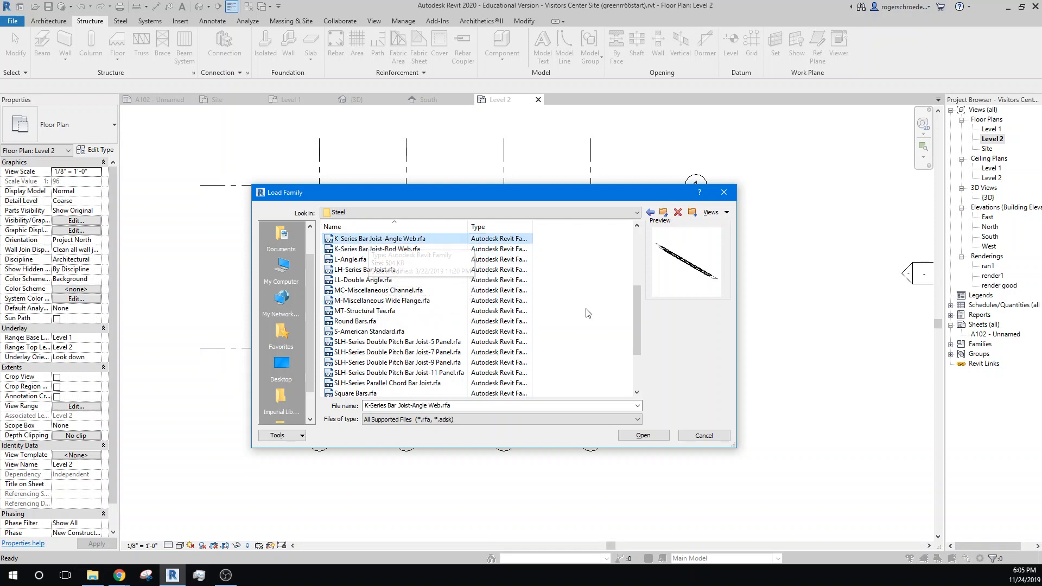
{"action": "left_click", "coordinate": [644, 436]}
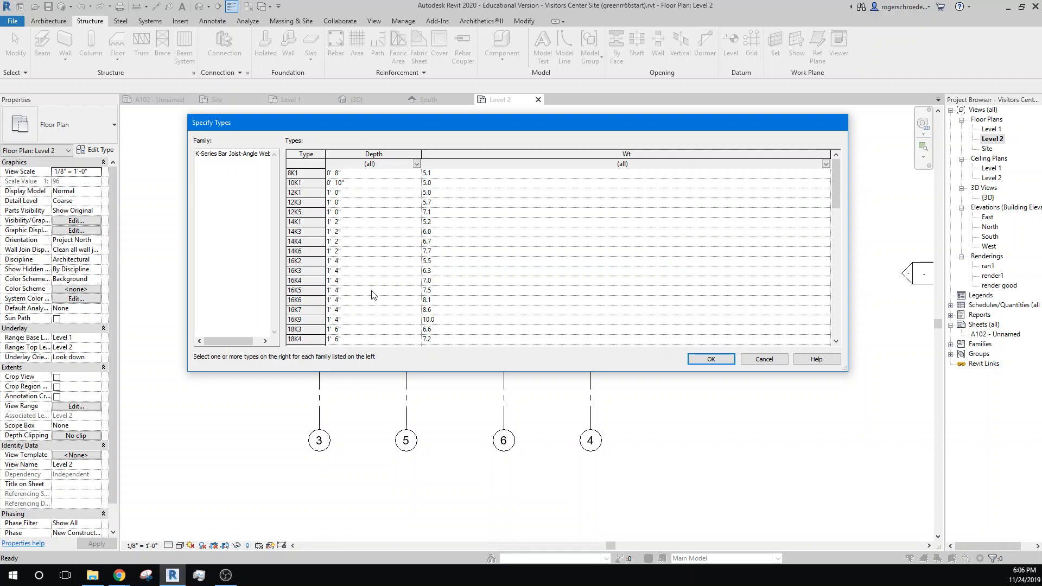
Load the 18K6 type of the K-Series Bar Joist-Angle Web family
{"action": "scroll", "coordinate": [369, 314], "scroll_direction": "down", "scroll_amount": 4}
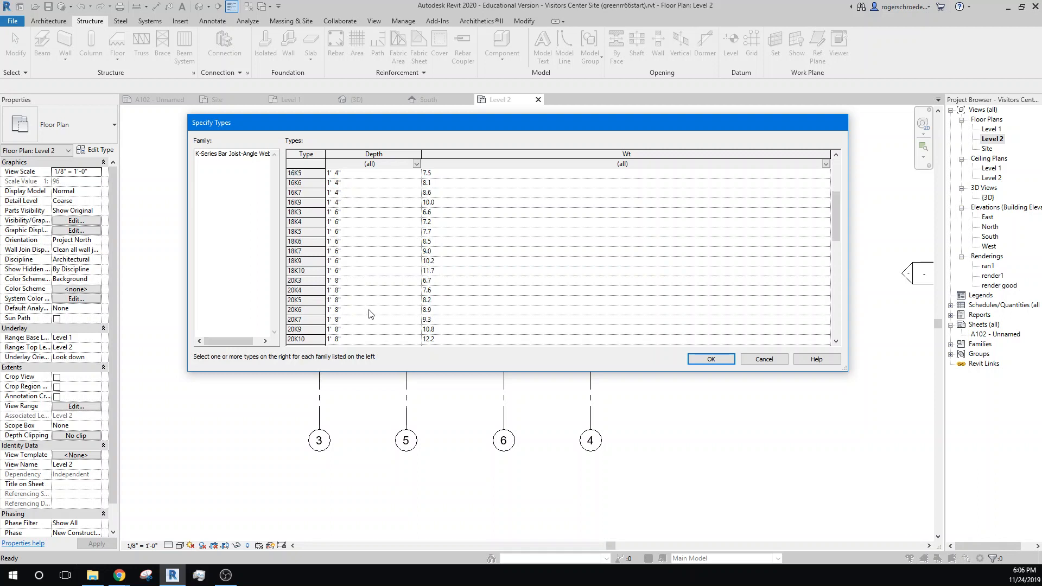
{"action": "left_click", "coordinate": [345, 253]}
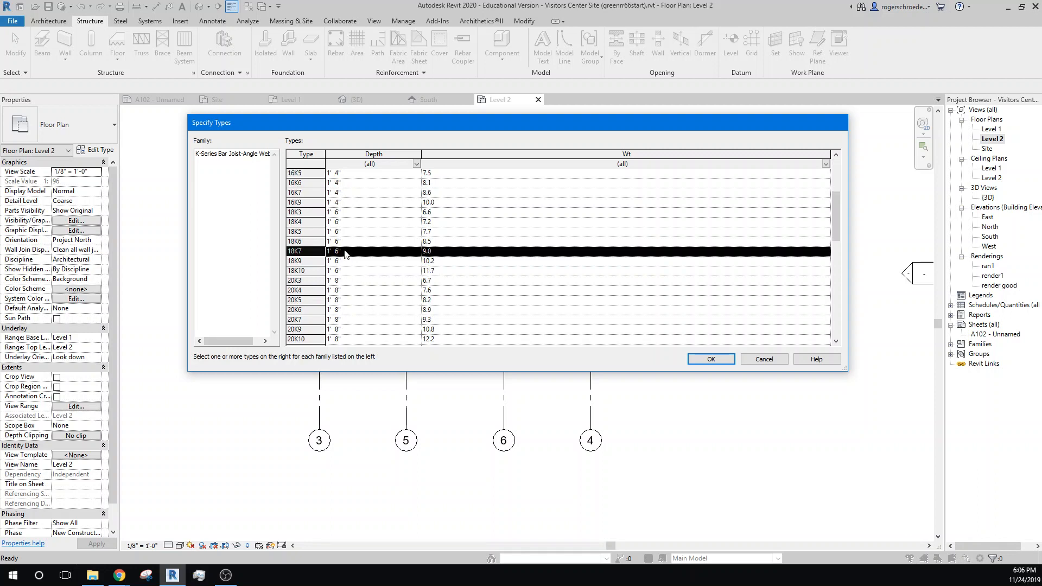
{"action": "left_click", "coordinate": [348, 214]}
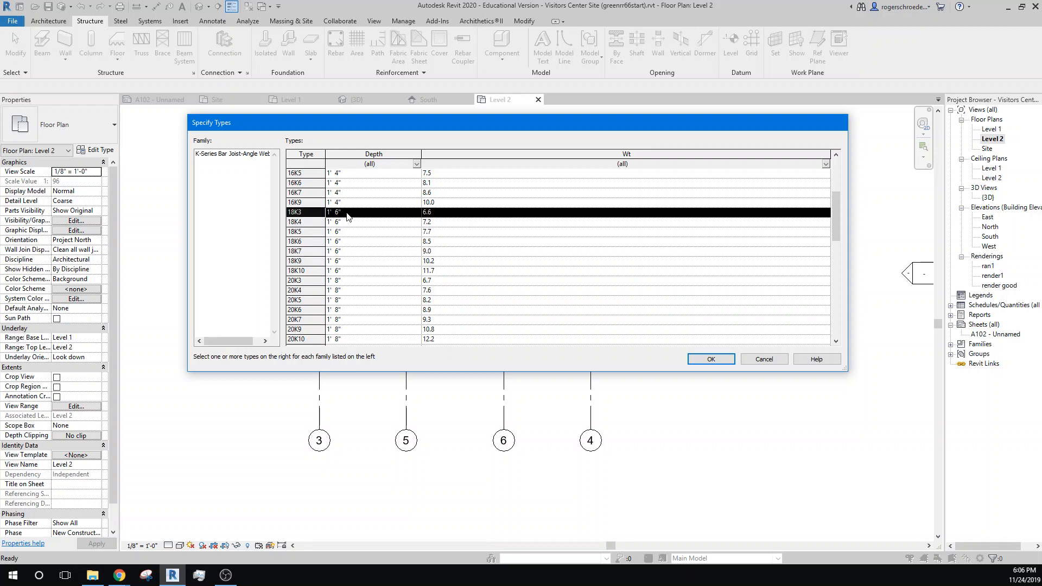
{"action": "left_click", "coordinate": [347, 244]}
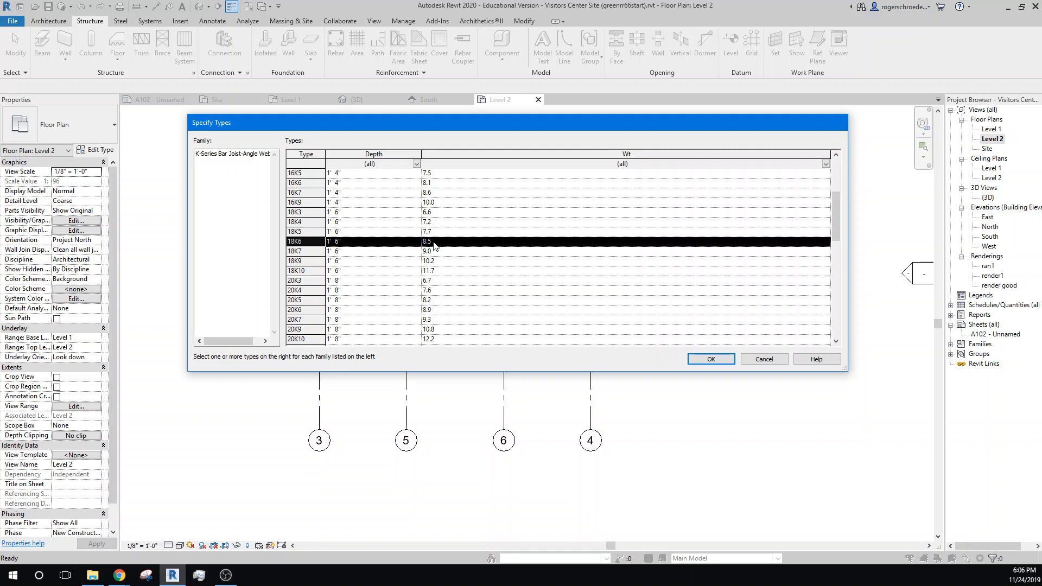
{"action": "left_click", "coordinate": [706, 359]}
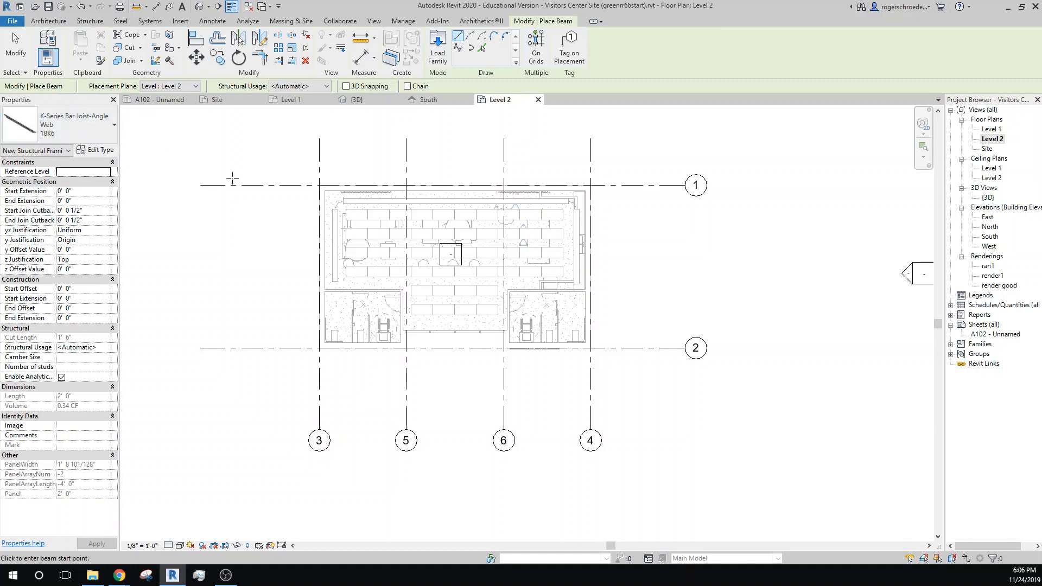
Place an 18K6 joist about 30' long from grid 1 straight to grid 2, between grids 3 and 5
{"action": "scroll", "coordinate": [324, 207], "scroll_direction": "up", "scroll_amount": 4}
{"action": "left_click", "coordinate": [317, 163]}
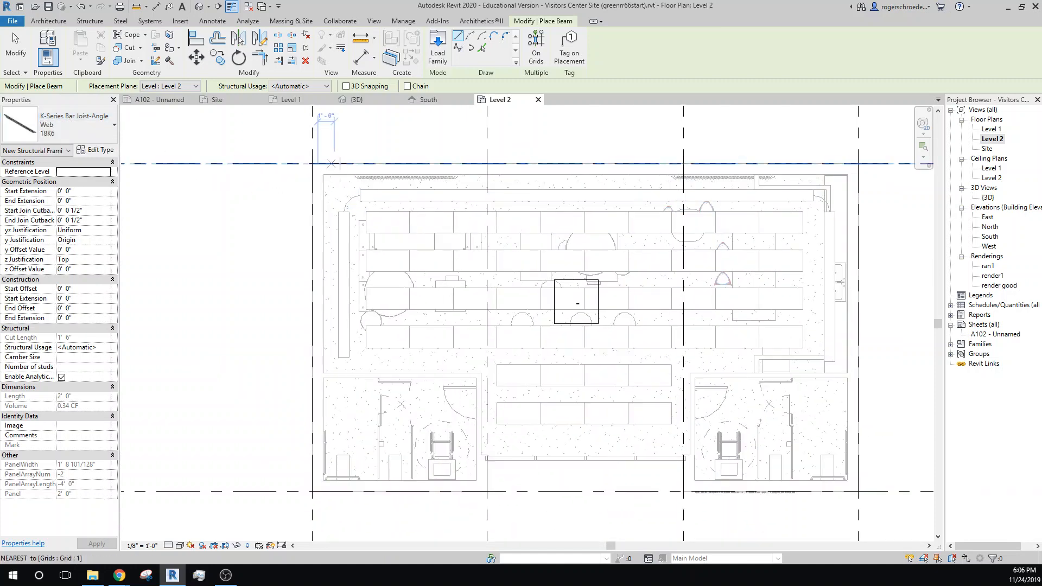
{"action": "left_click", "coordinate": [363, 163]}
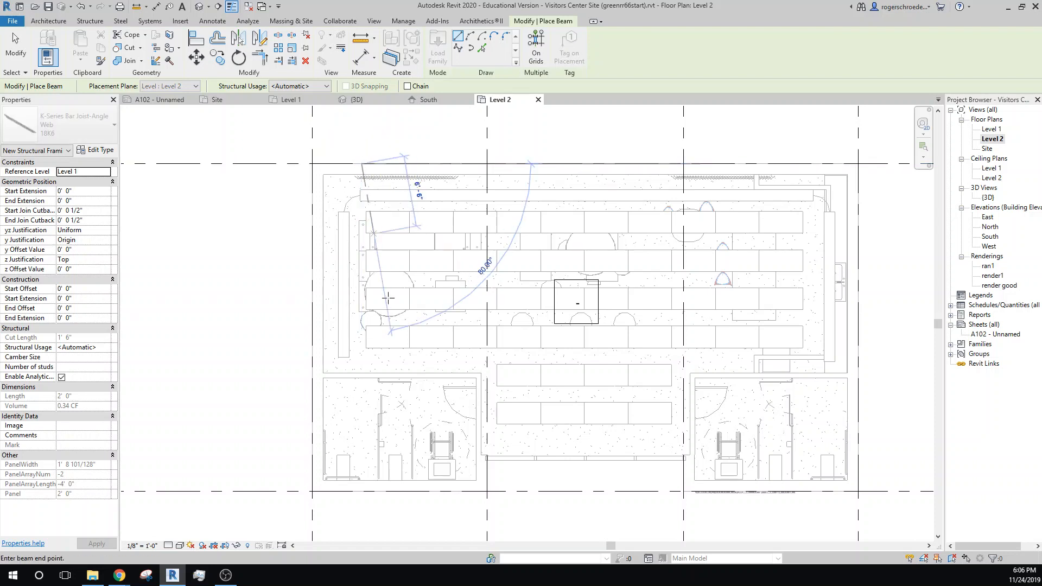
{"action": "left_click", "coordinate": [363, 492]}
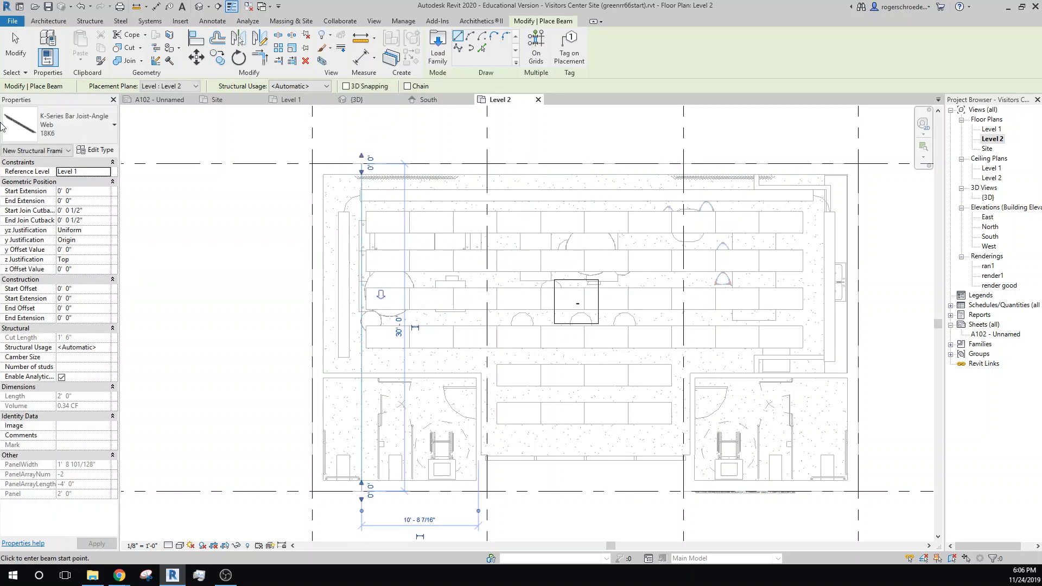
{"action": "left_click", "coordinate": [22, 52]}
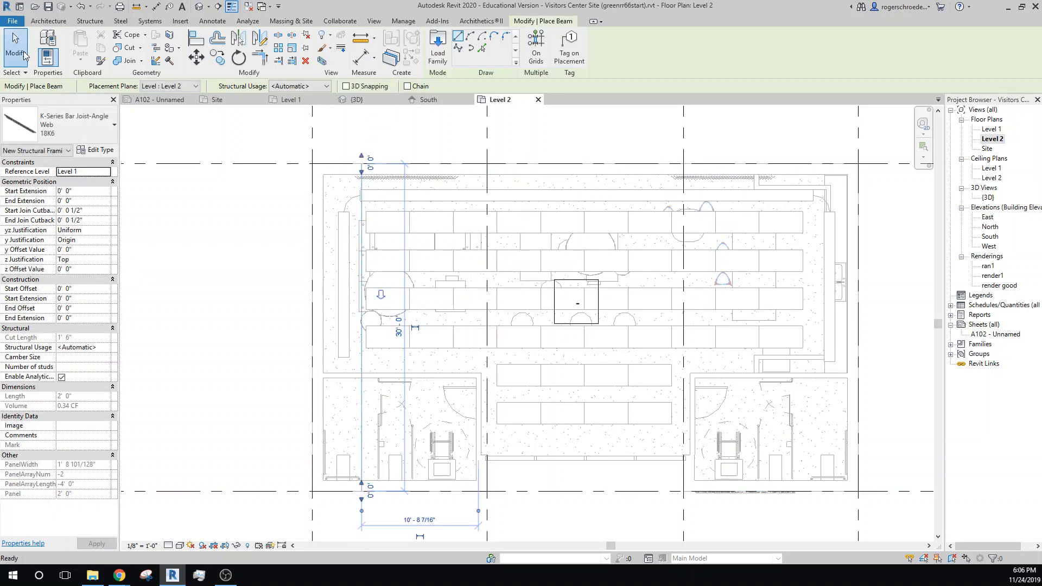
In the 3D view, select the new 18K6 joist and set its Start Offset to 6"
{"action": "double_click", "coordinate": [988, 198]}
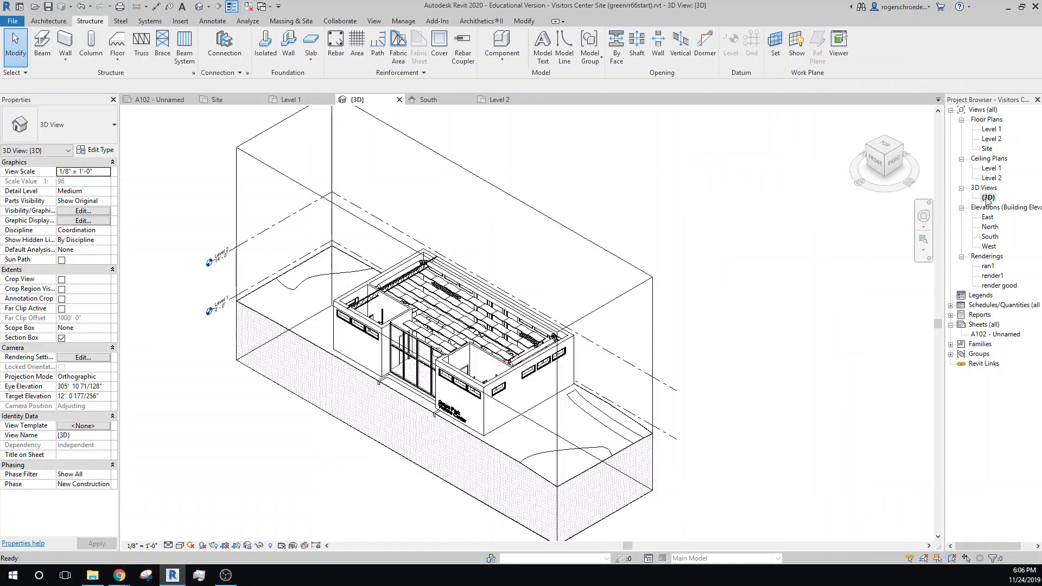
{"action": "scroll", "coordinate": [360, 311], "scroll_direction": "up", "scroll_amount": 5}
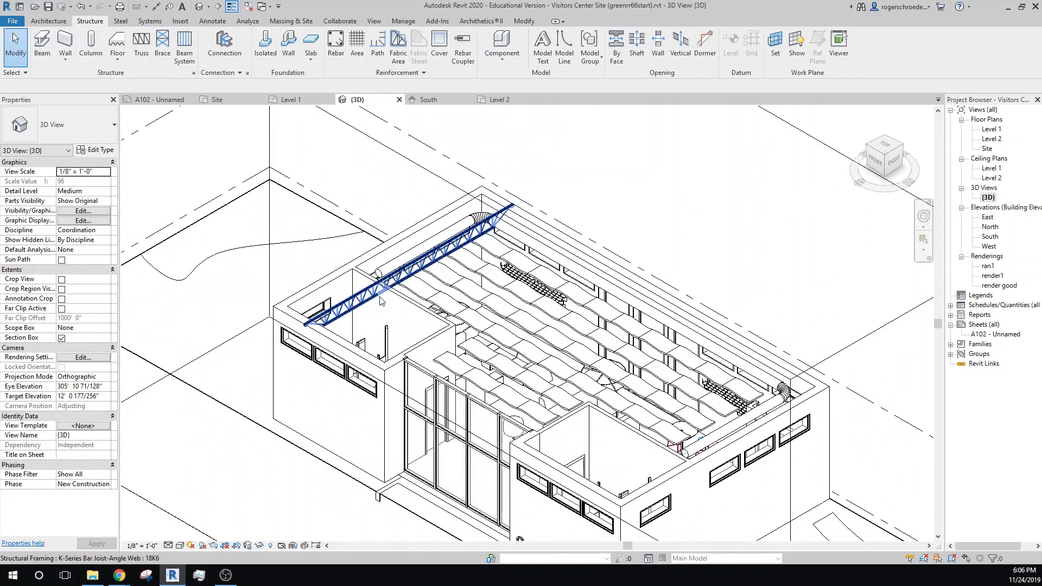
{"action": "scroll", "coordinate": [381, 302], "scroll_direction": "up", "scroll_amount": 2}
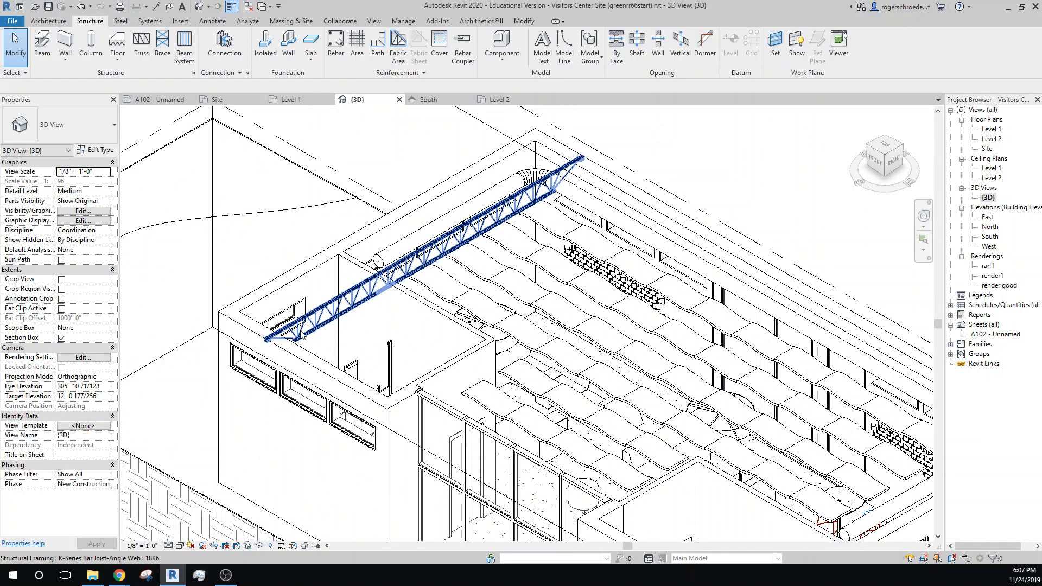
{"action": "left_click", "coordinate": [303, 336]}
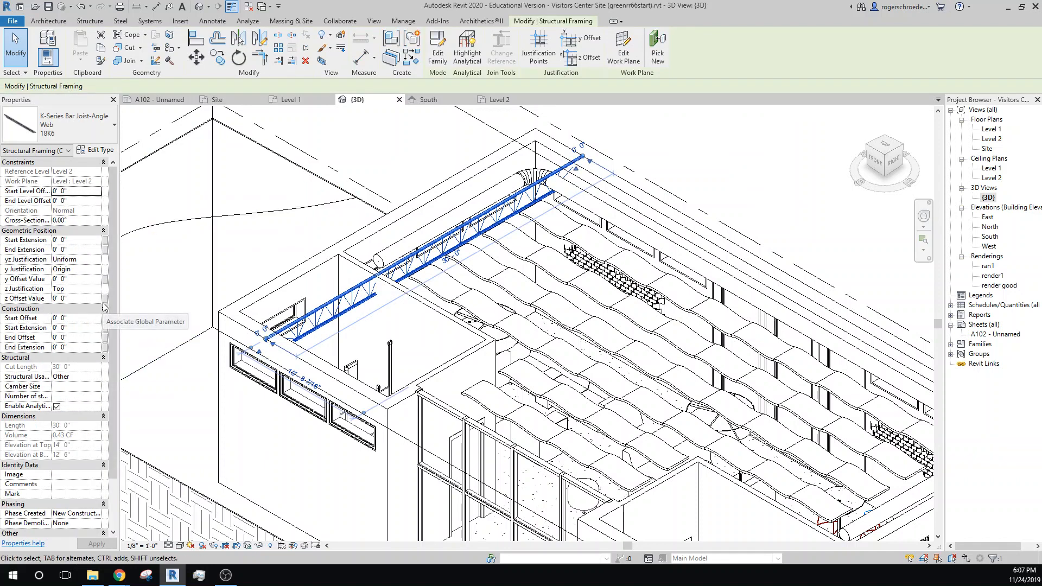
{"action": "left_click", "coordinate": [62, 319]}
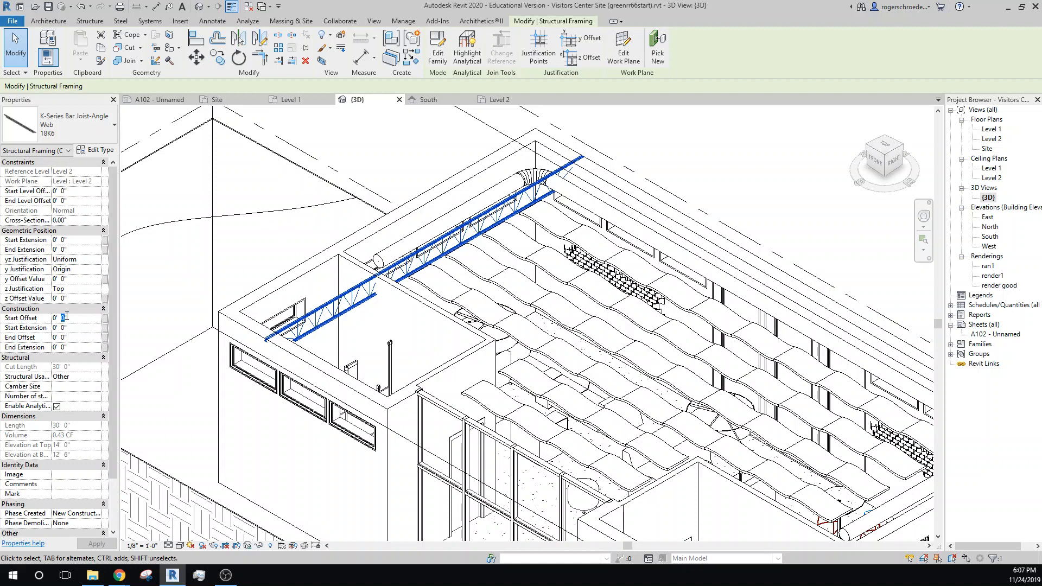
{"action": "type", "text": "6"}
{"action": "left_click", "coordinate": [96, 542]}
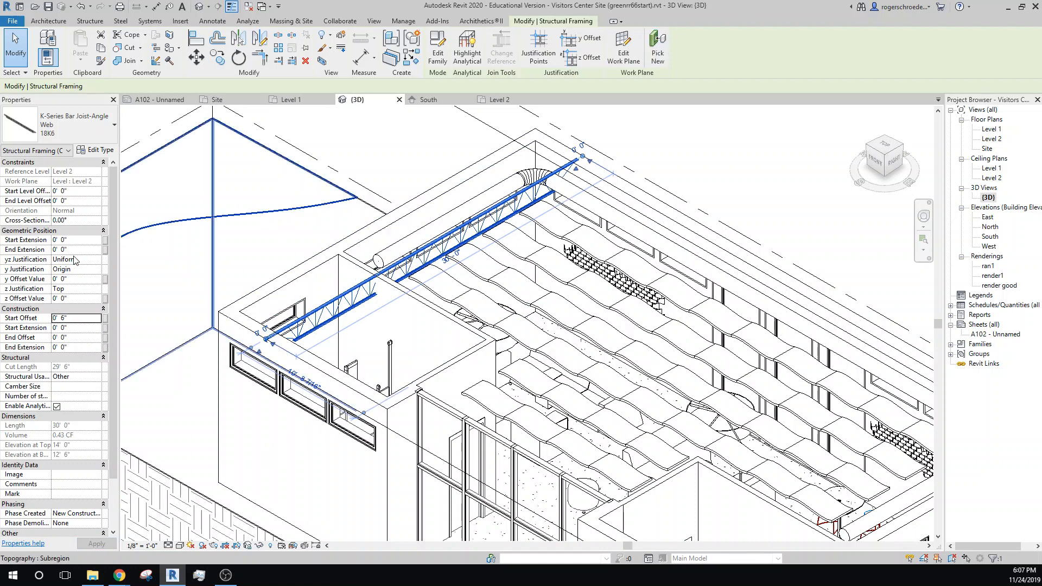
{"action": "left_click", "coordinate": [60, 328]}
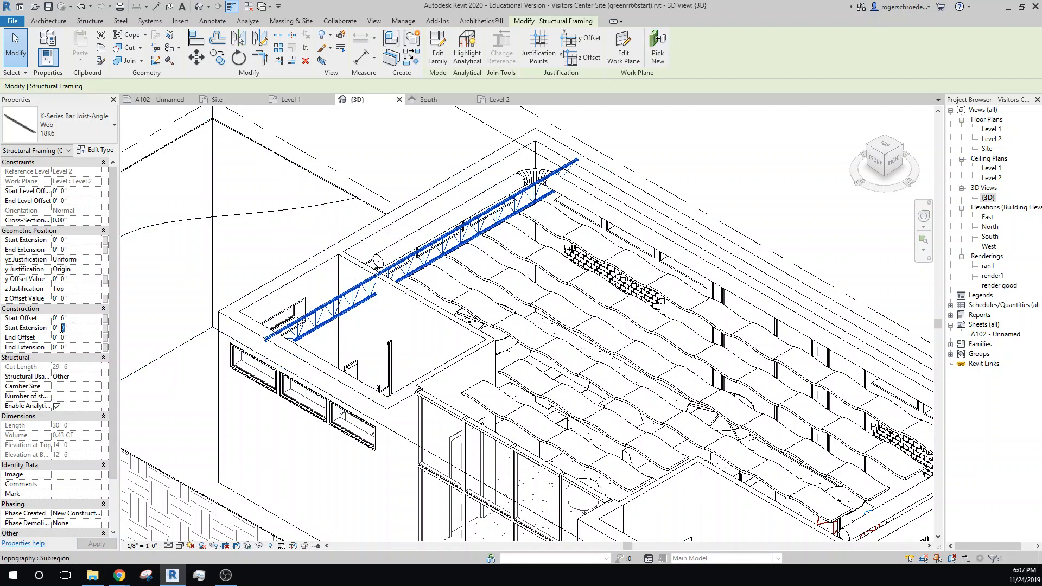
{"action": "type", "text": "6"}
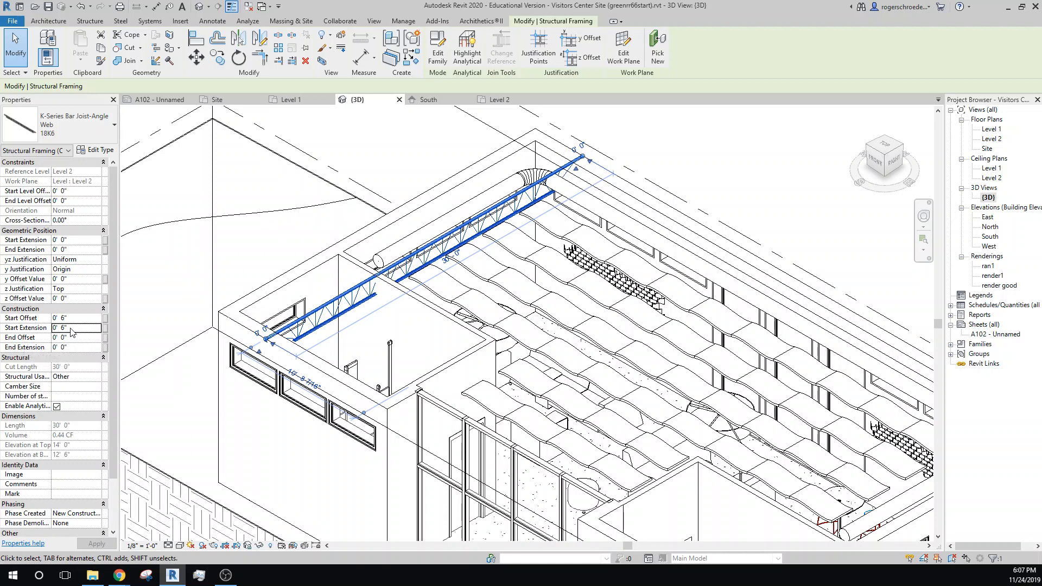
{"action": "left_click", "coordinate": [61, 328]}
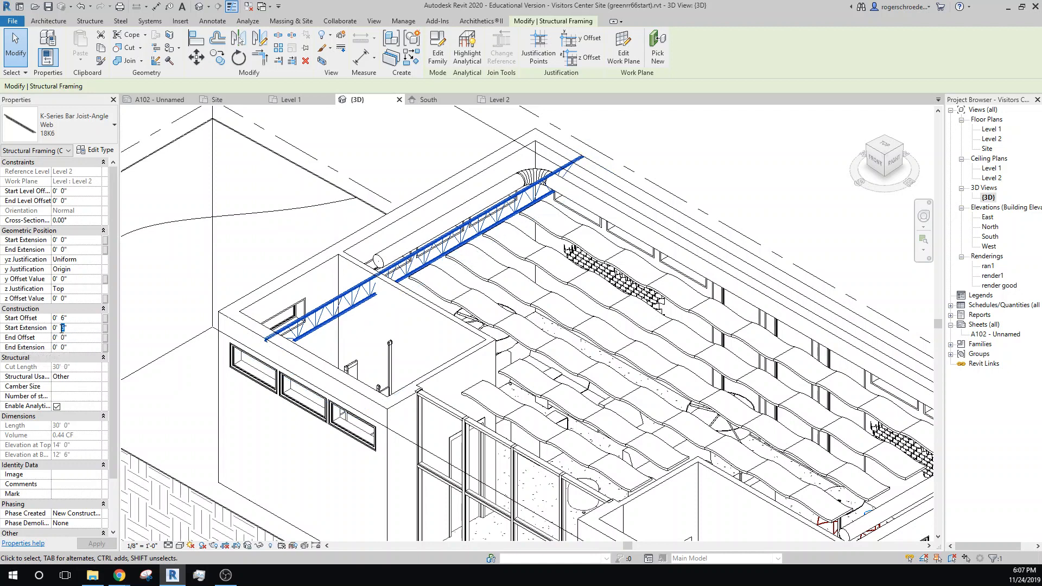
{"action": "type", "text": "0"}
Set the joist's End Offset to 6" and clear the selection
{"action": "left_click", "coordinate": [94, 545]}
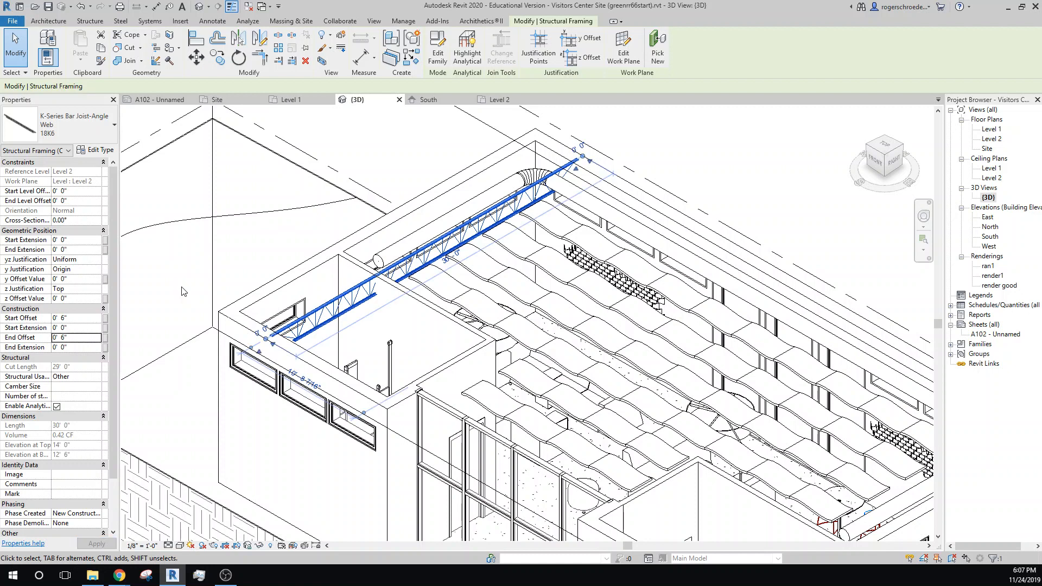
{"action": "left_click", "coordinate": [168, 289]}
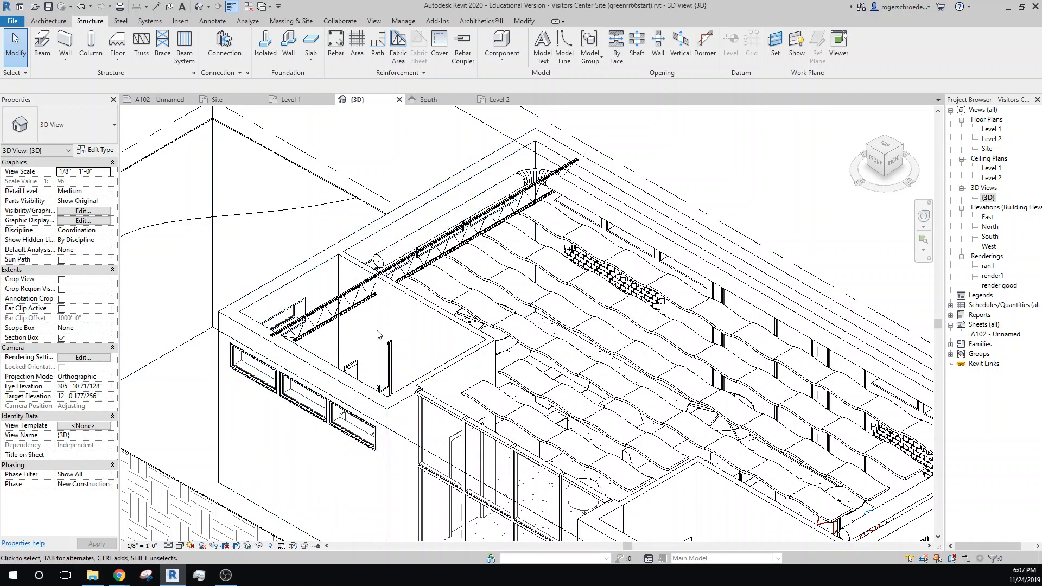
Examine in 3D how the end of the joist bears on the exterior restroom wall
{"action": "scroll", "coordinate": [262, 343], "scroll_direction": "up", "scroll_amount": 5}
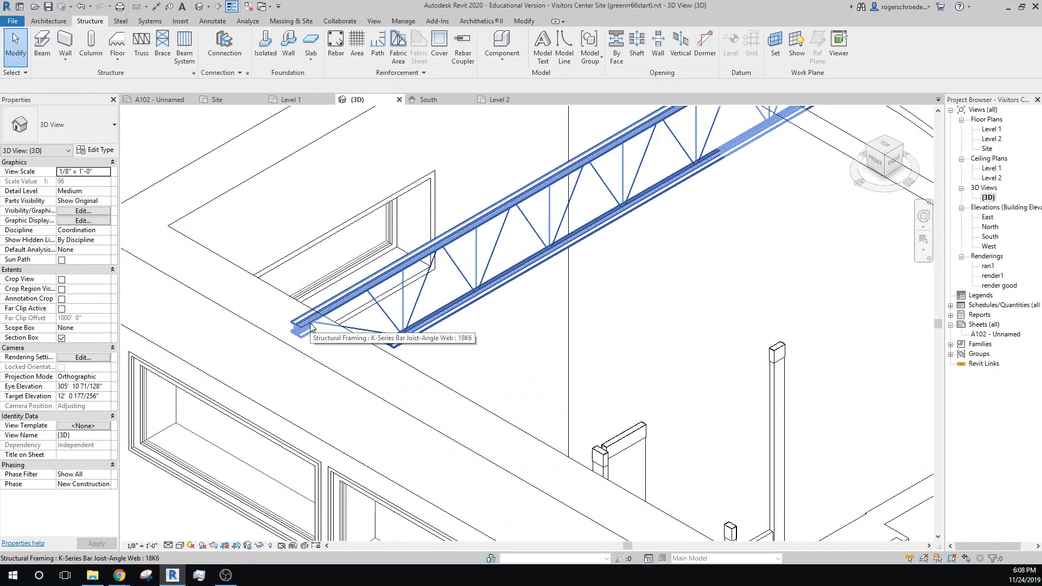
{"action": "left_click", "coordinate": [310, 324]}
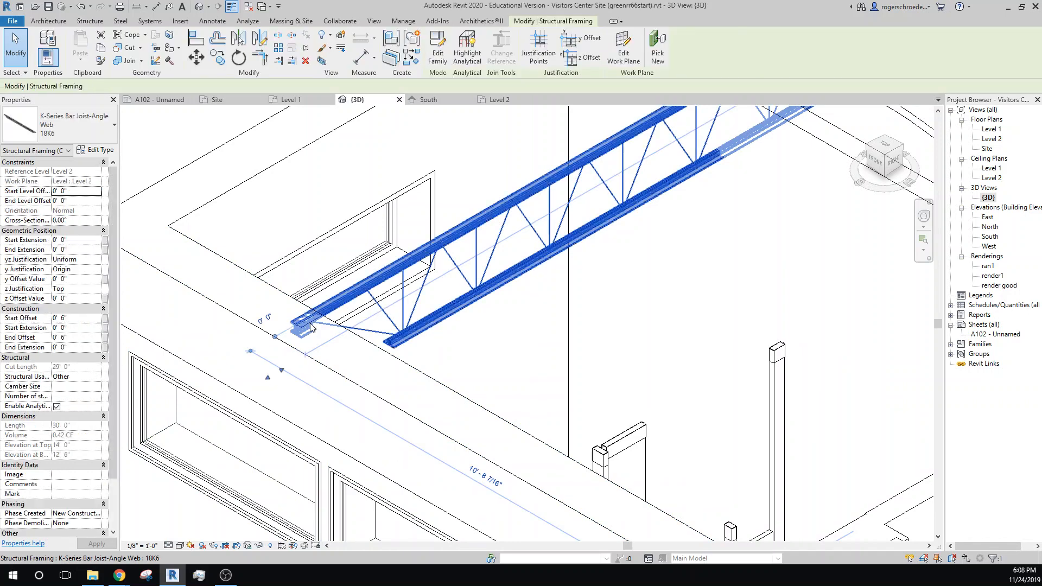
{"action": "key", "text": "Escape"}
{"action": "left_click", "coordinate": [224, 259]}
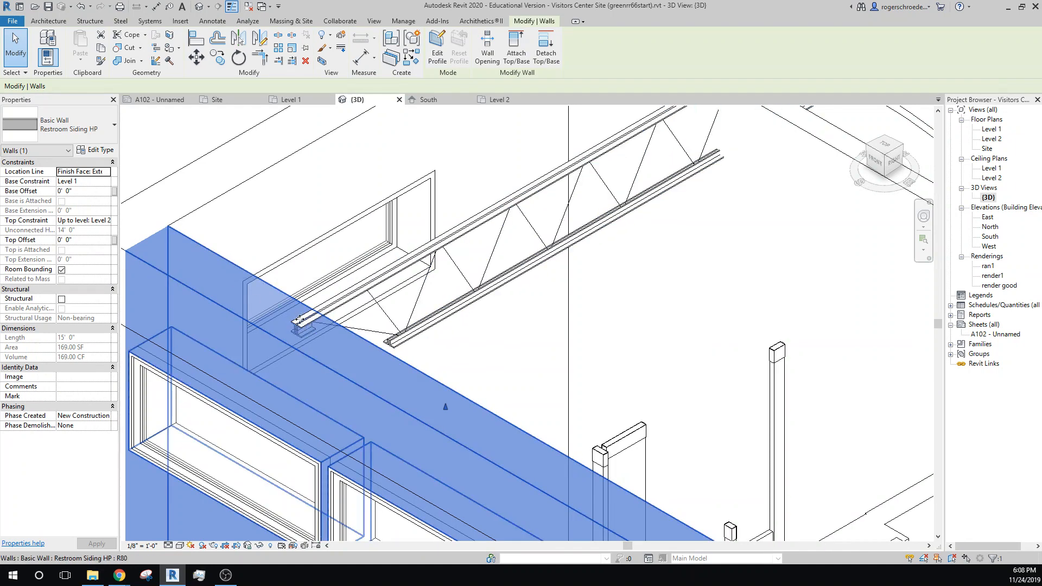
{"action": "key", "text": "Escape"}
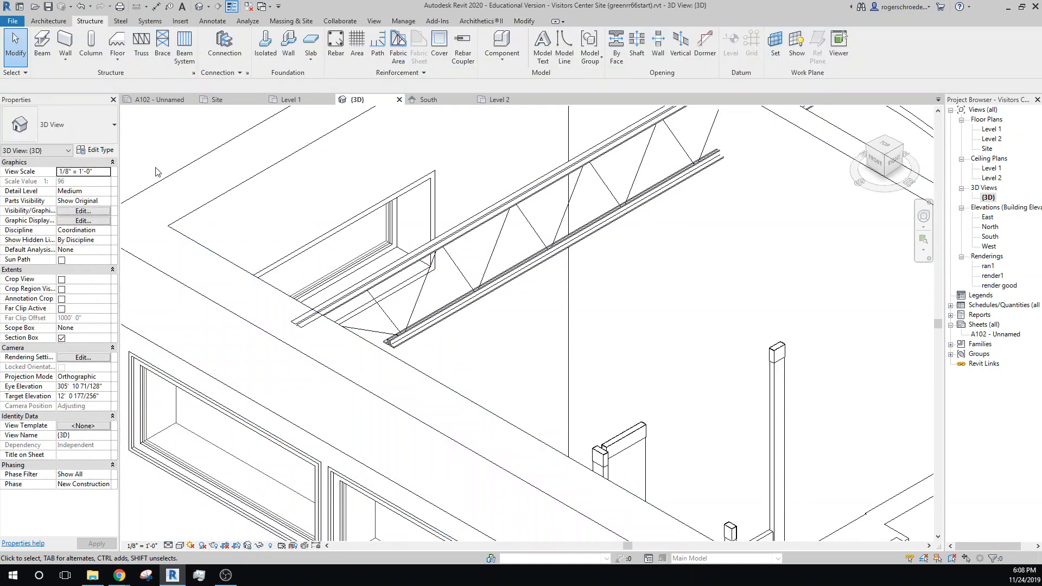
{"action": "scroll", "coordinate": [480, 245], "scroll_direction": "down", "scroll_amount": 4}
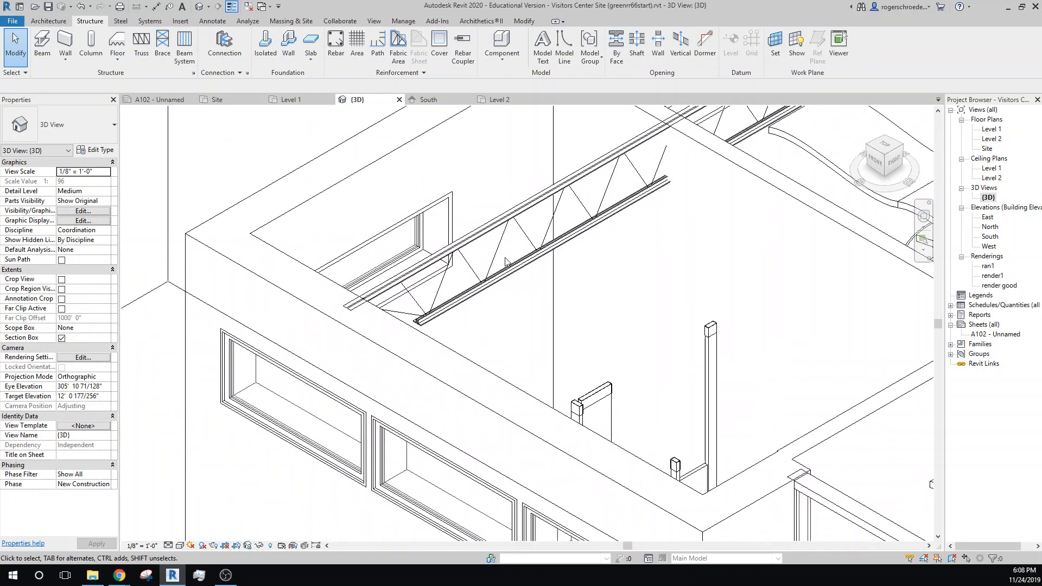
{"action": "middle_click_drag", "start_coordinate": [479, 245], "coordinate": [640, 171], "text": "shift"}
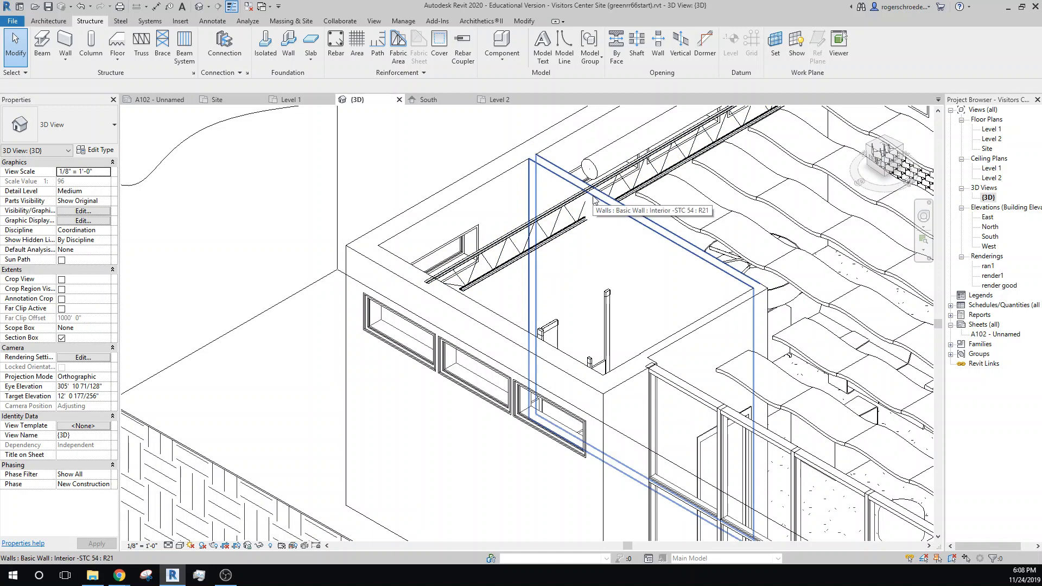
In the Level 1 floor plan, copy the joist 4' to the east with multiple copying enabled
{"action": "double_click", "coordinate": [991, 139]}
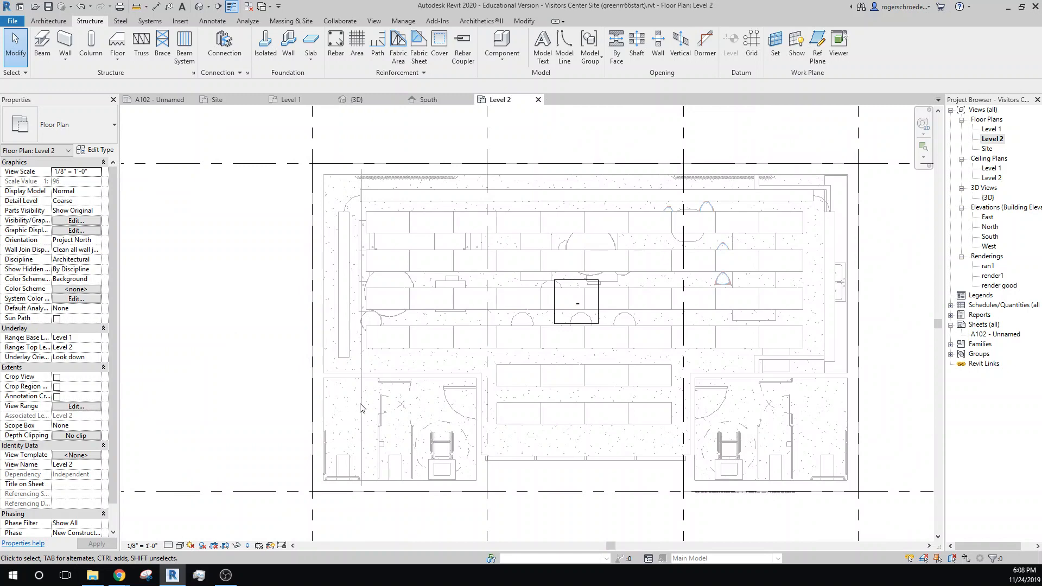
{"action": "double_click", "coordinate": [991, 129]}
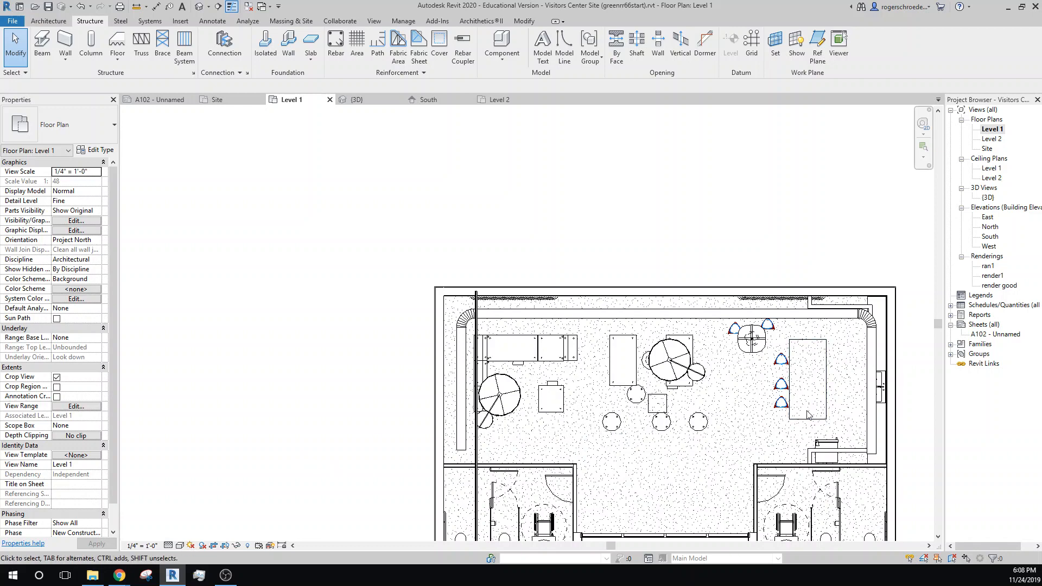
{"action": "middle_click_drag", "start_coordinate": [807, 410], "coordinate": [657, 288]}
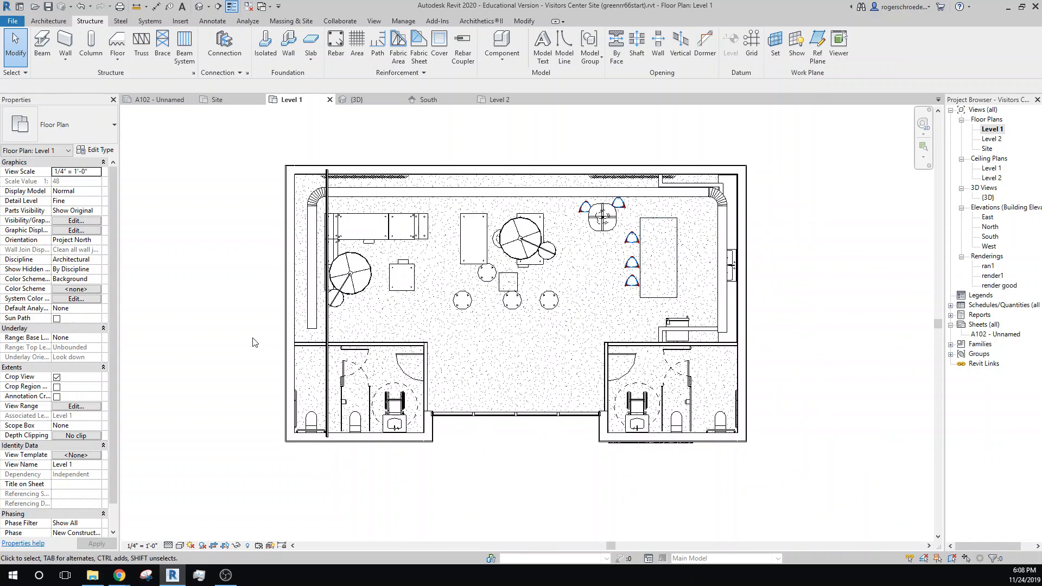
{"action": "left_click", "coordinate": [328, 337]}
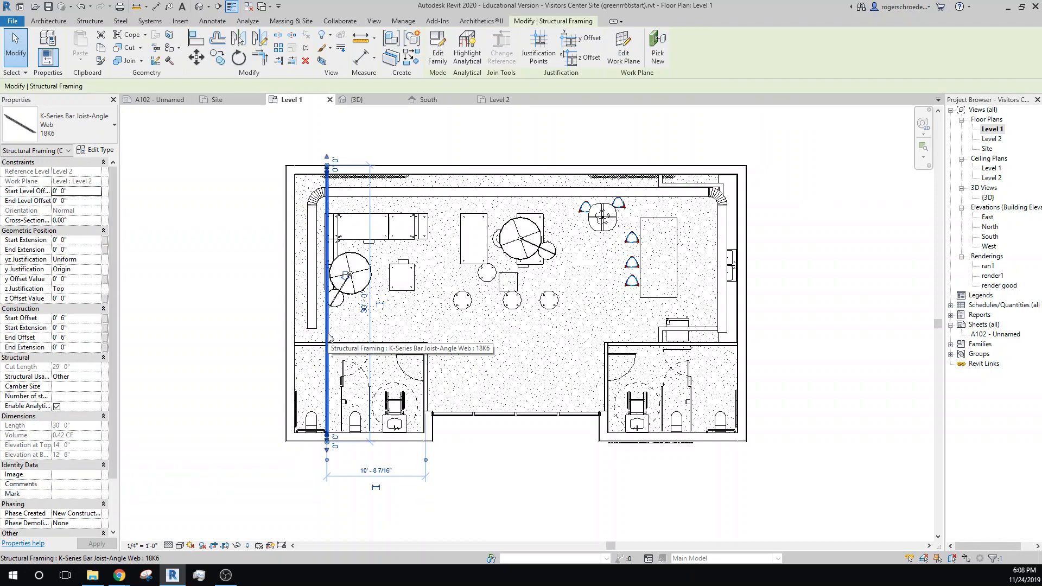
{"action": "left_click", "coordinate": [218, 58]}
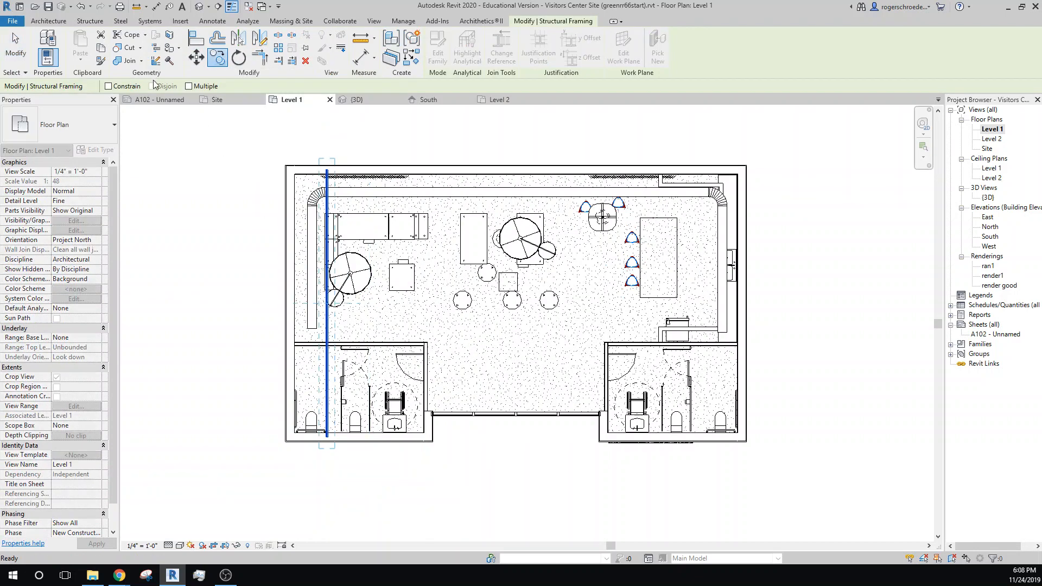
{"action": "left_click", "coordinate": [189, 86]}
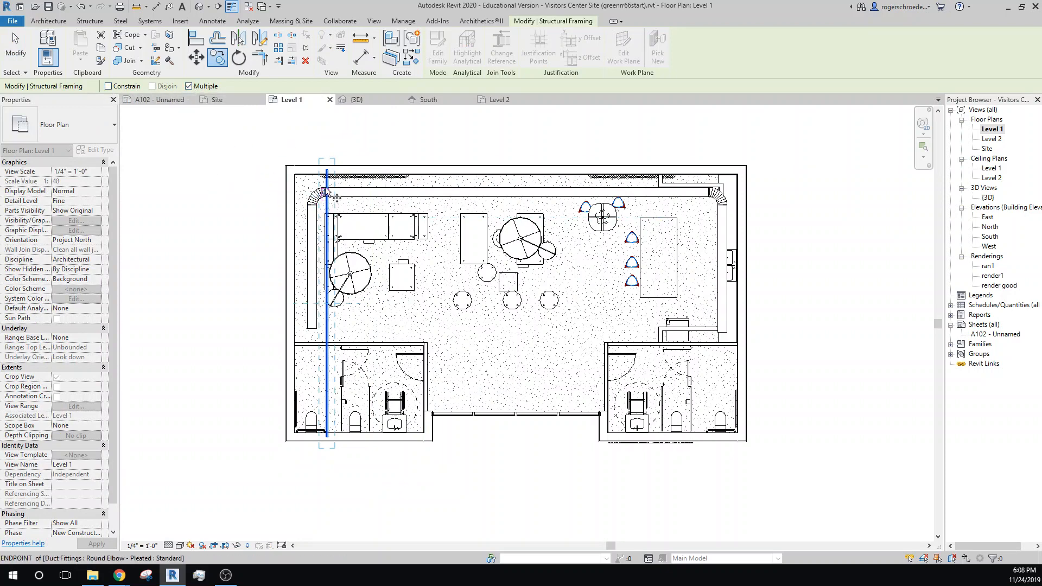
{"action": "left_click", "coordinate": [325, 172]}
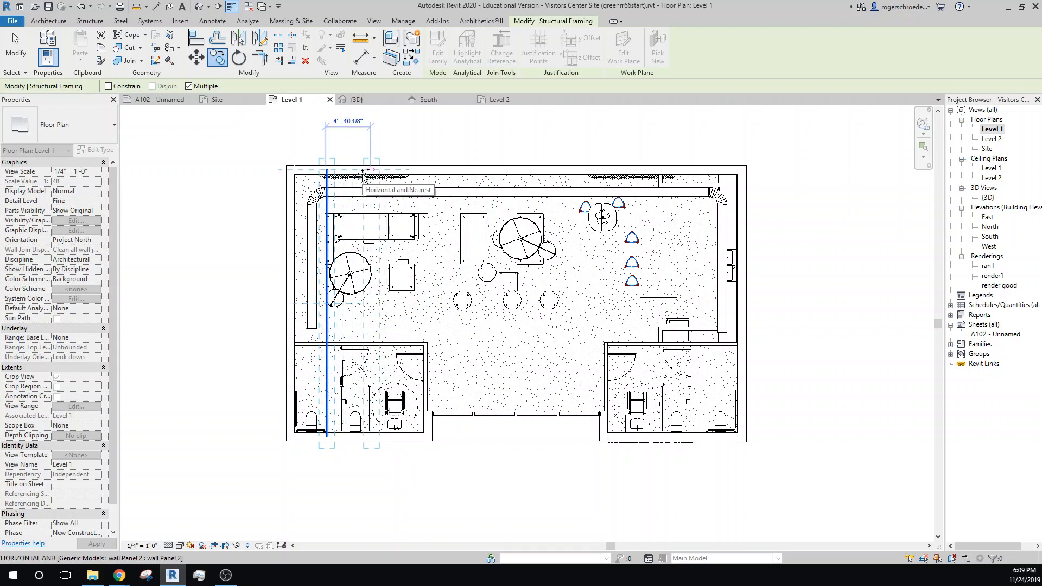
{"action": "left_click", "coordinate": [363, 172]}
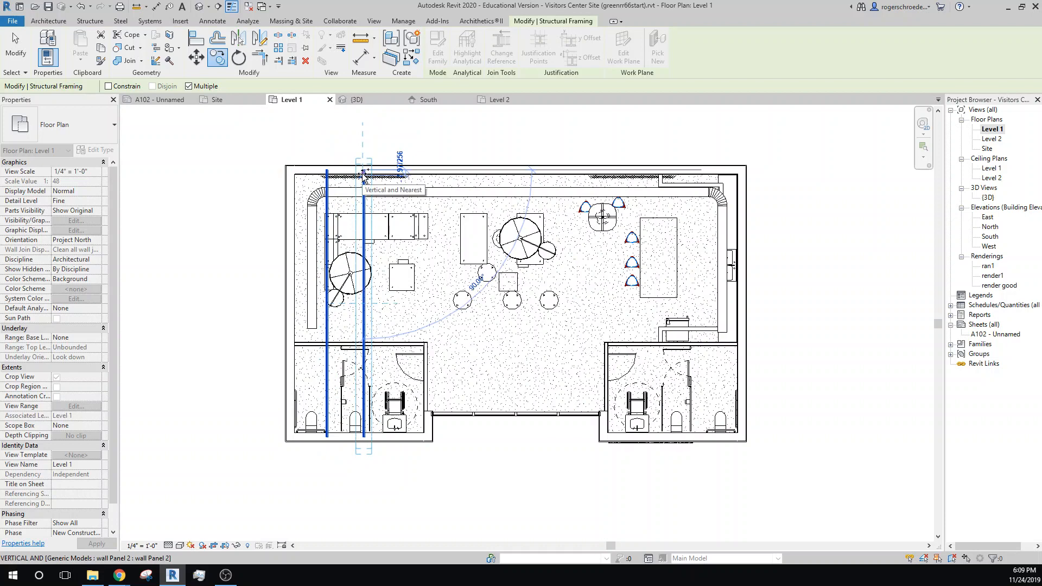
Create a grouped linear array of 6 from the copied joist, spaced 4' to the second member
{"action": "left_click", "coordinate": [277, 52]}
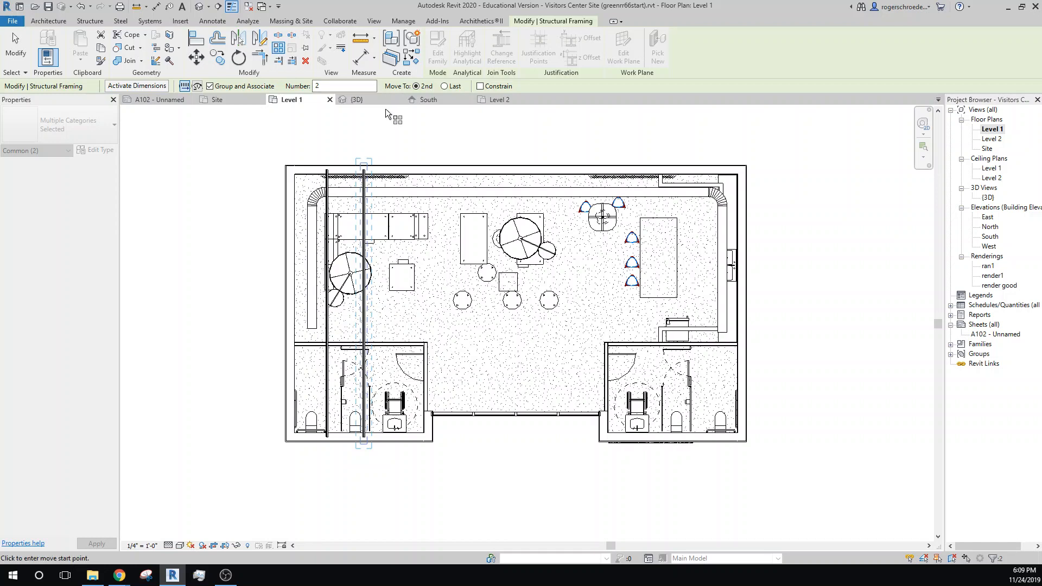
{"action": "double_click", "coordinate": [336, 85]}
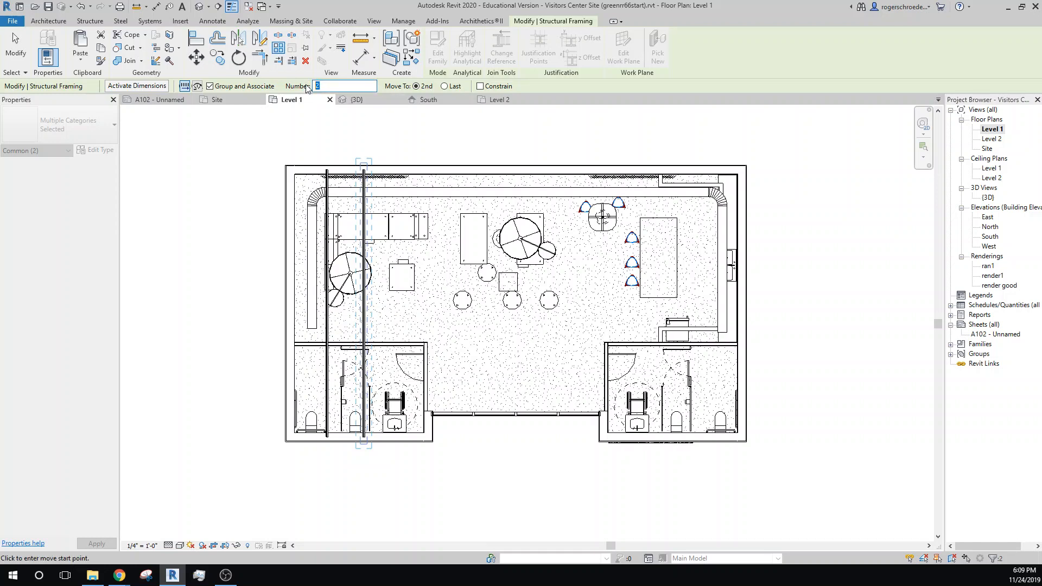
{"action": "type", "text": "6"}
{"action": "left_click", "coordinate": [368, 177]}
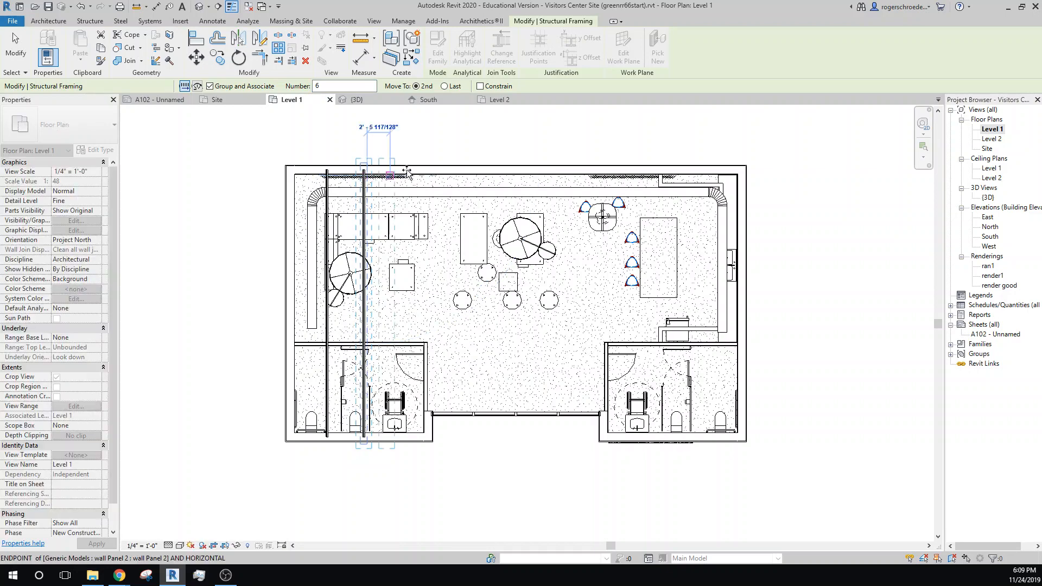
{"action": "type", "text": "4"}
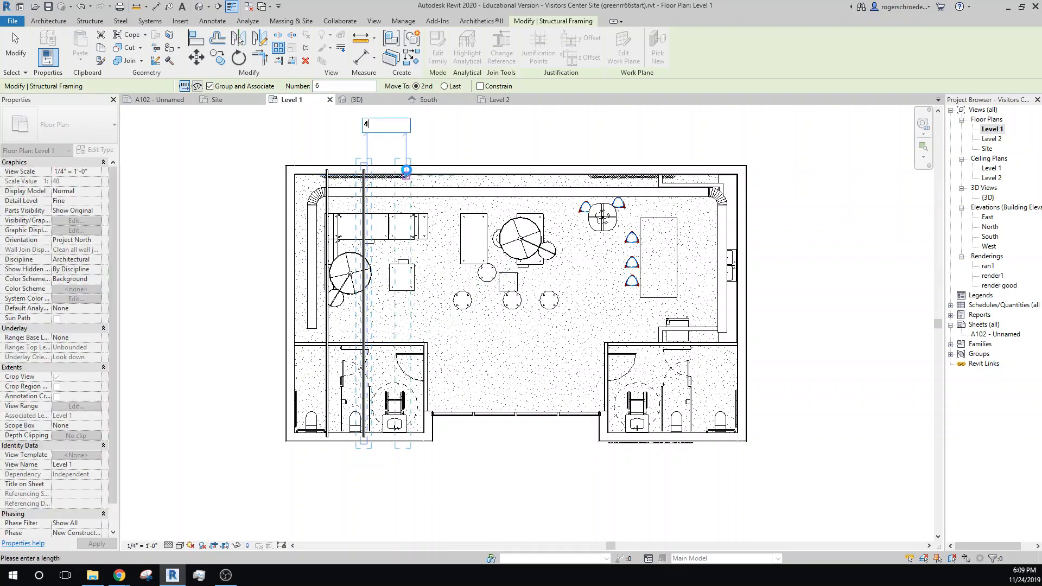
{"action": "key", "text": "Return"}
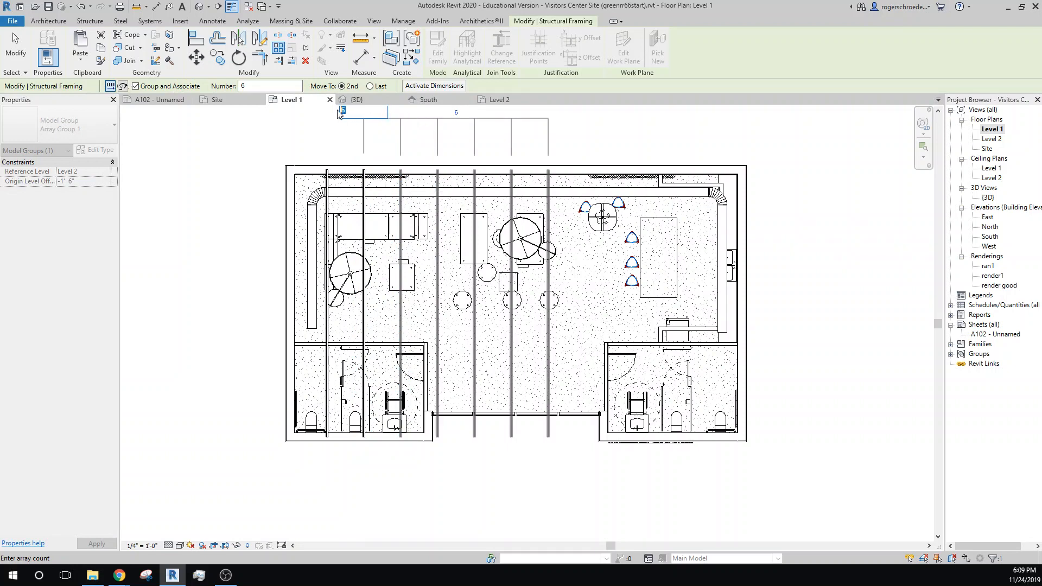
Set the joist array count to 12 and delete the last joist beside the east wall
{"action": "type", "text": "12"}
{"action": "key", "text": "Return"}
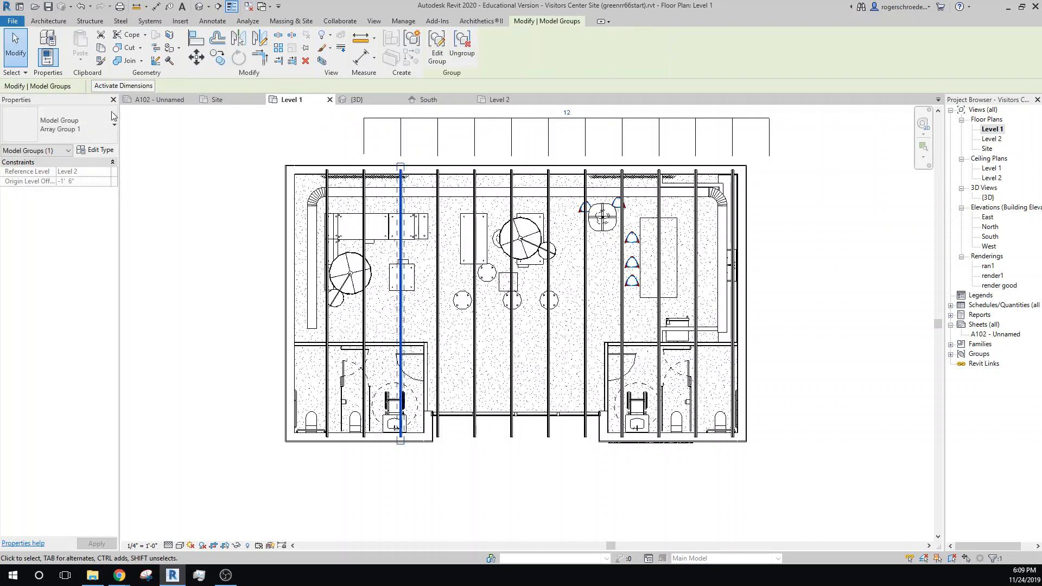
{"action": "left_click", "coordinate": [15, 58]}
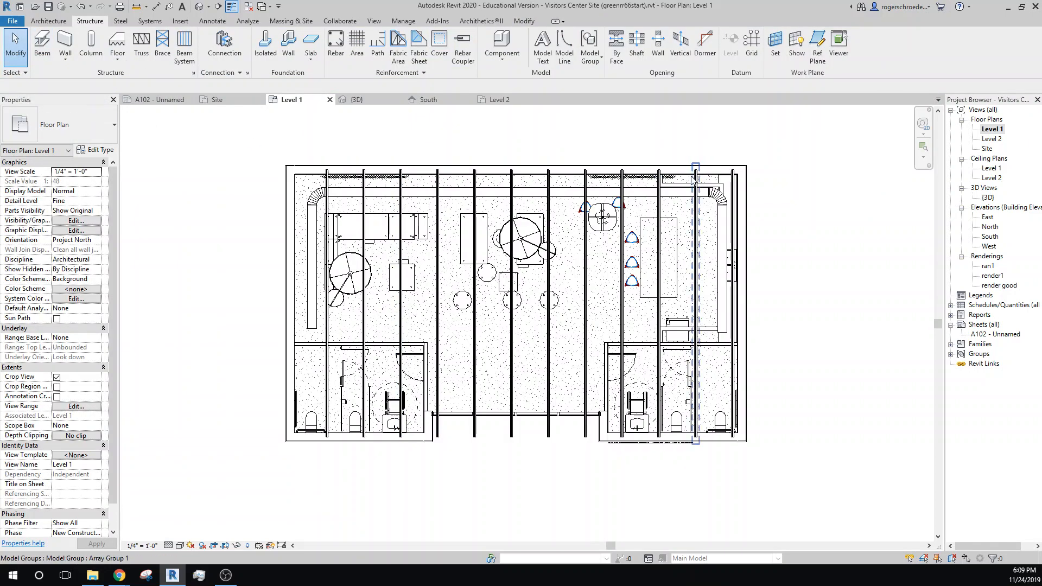
{"action": "left_click", "coordinate": [731, 187]}
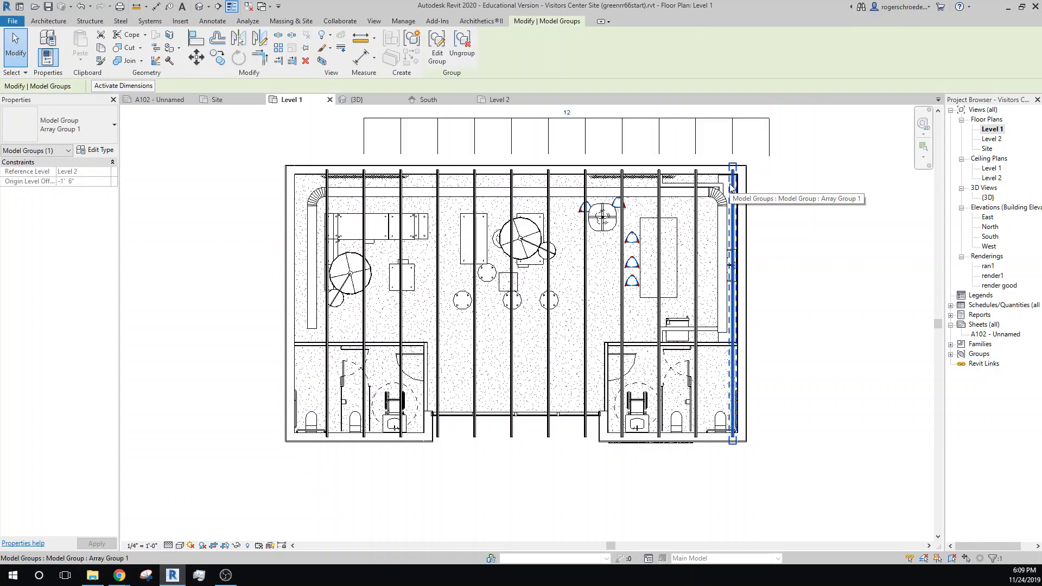
{"action": "key", "text": "Escape"}
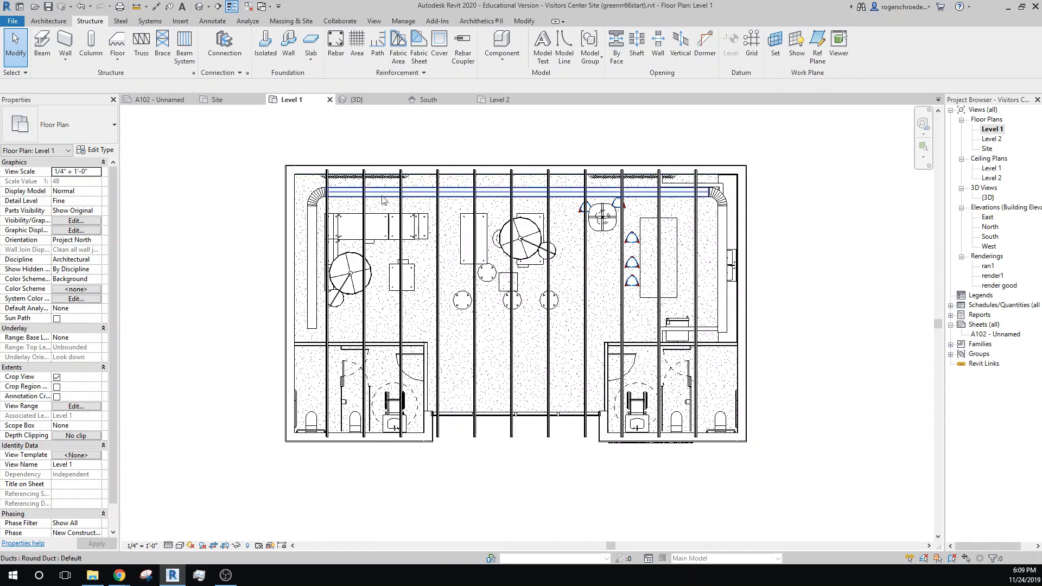
Select all the roof joists in the Level 1 floor plan and move them 6" to the east
{"action": "left_click", "coordinate": [335, 189]}
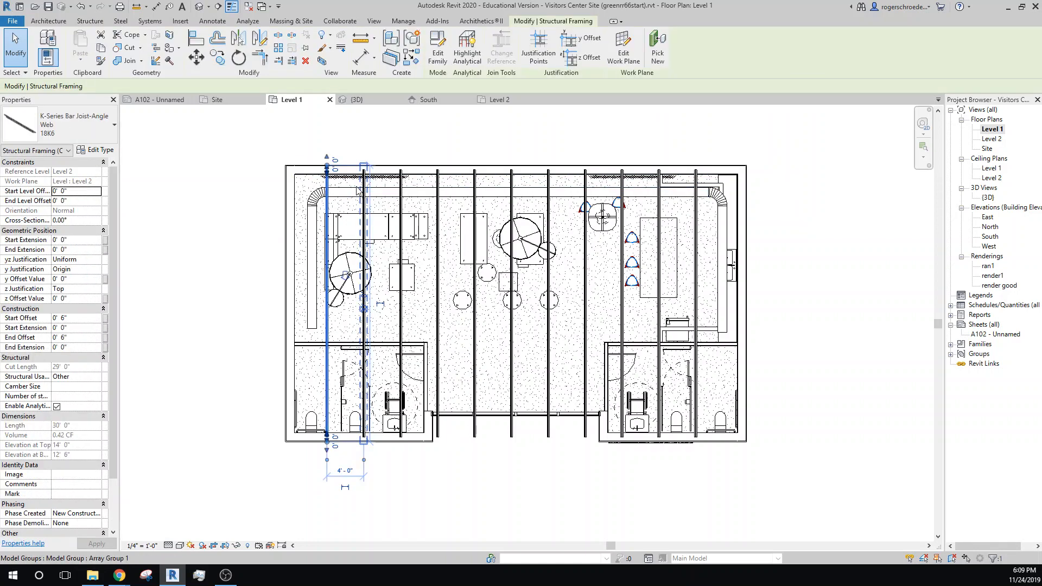
{"action": "left_click", "coordinate": [401, 190], "text": "ctrl"}
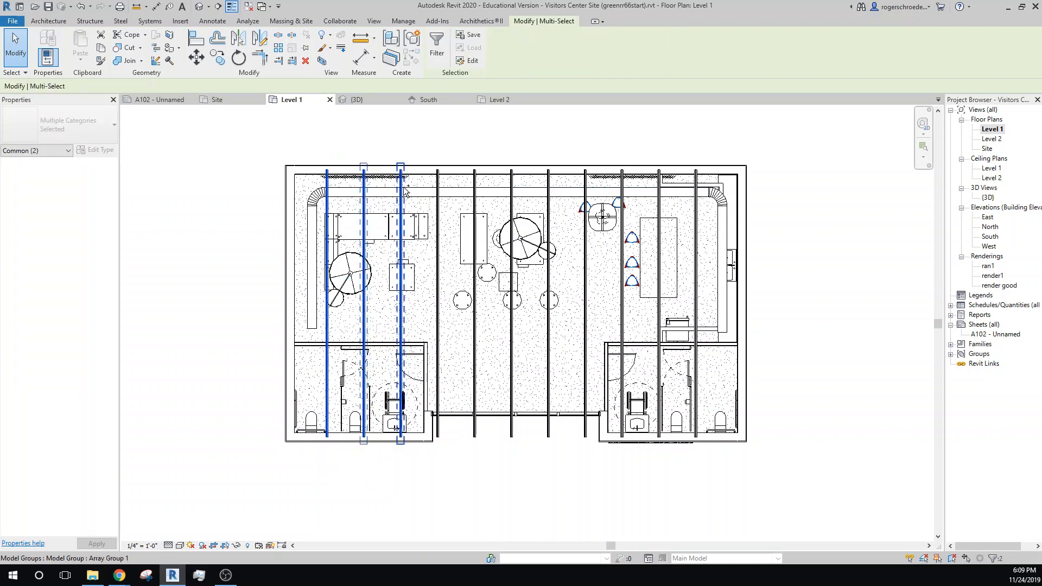
{"action": "left_click", "coordinate": [438, 187], "text": "ctrl"}
{"action": "right_click", "coordinate": [441, 185]}
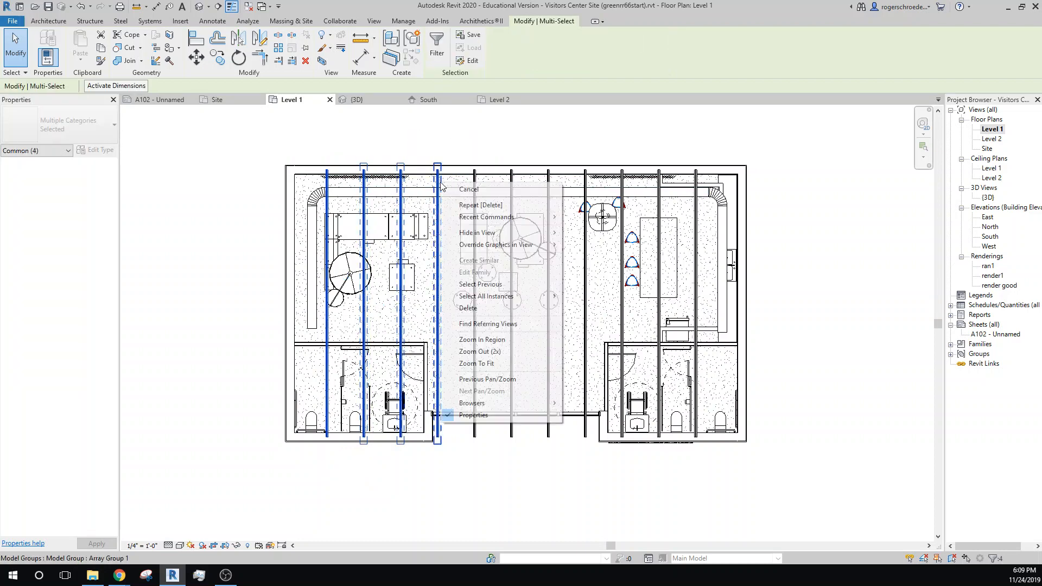
{"action": "mouse_move", "coordinate": [476, 297]}
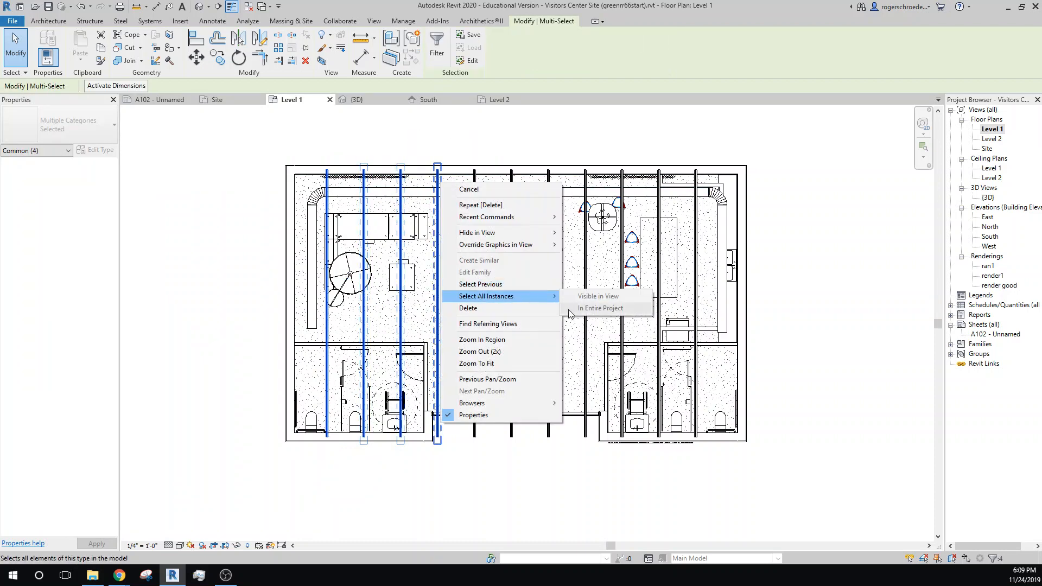
{"action": "left_click", "coordinate": [461, 150]}
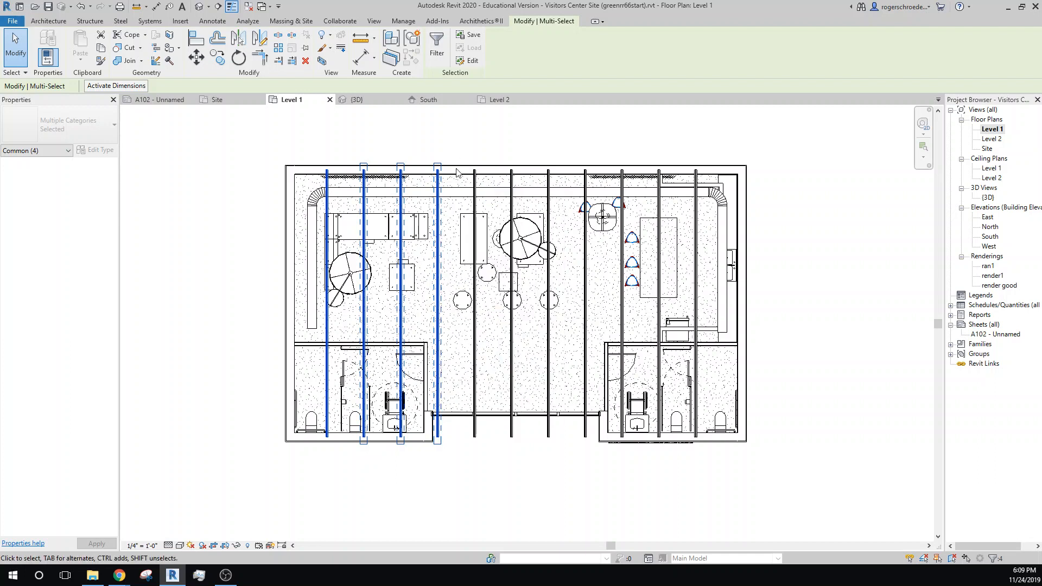
{"action": "left_click", "coordinate": [475, 188], "text": "ctrl"}
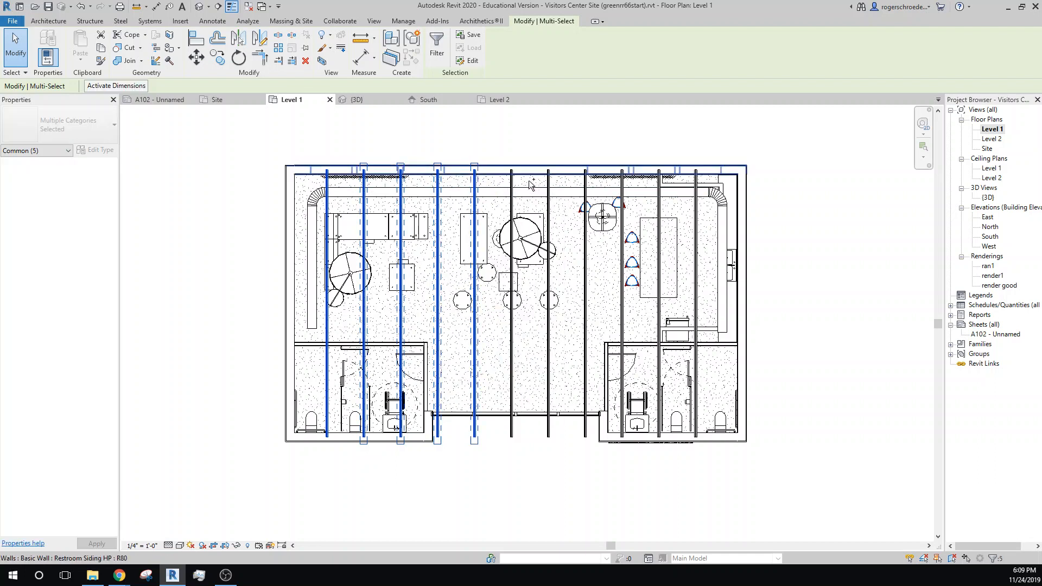
{"action": "left_click", "coordinate": [511, 188], "text": "ctrl"}
{"action": "left_click", "coordinate": [548, 188], "text": "ctrl"}
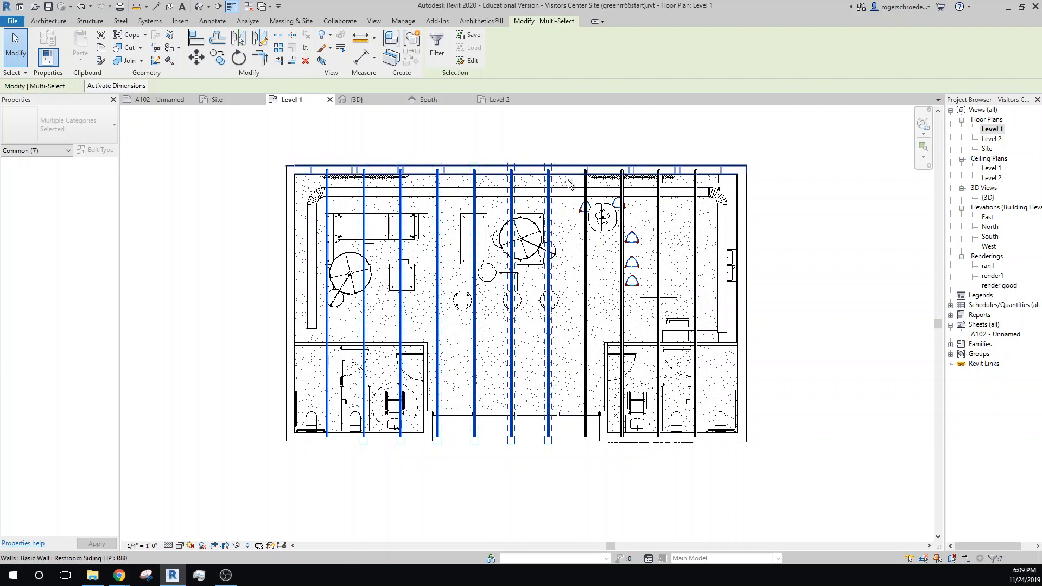
{"action": "left_click", "coordinate": [586, 188], "text": "ctrl"}
{"action": "left_click", "coordinate": [621, 188], "text": "ctrl"}
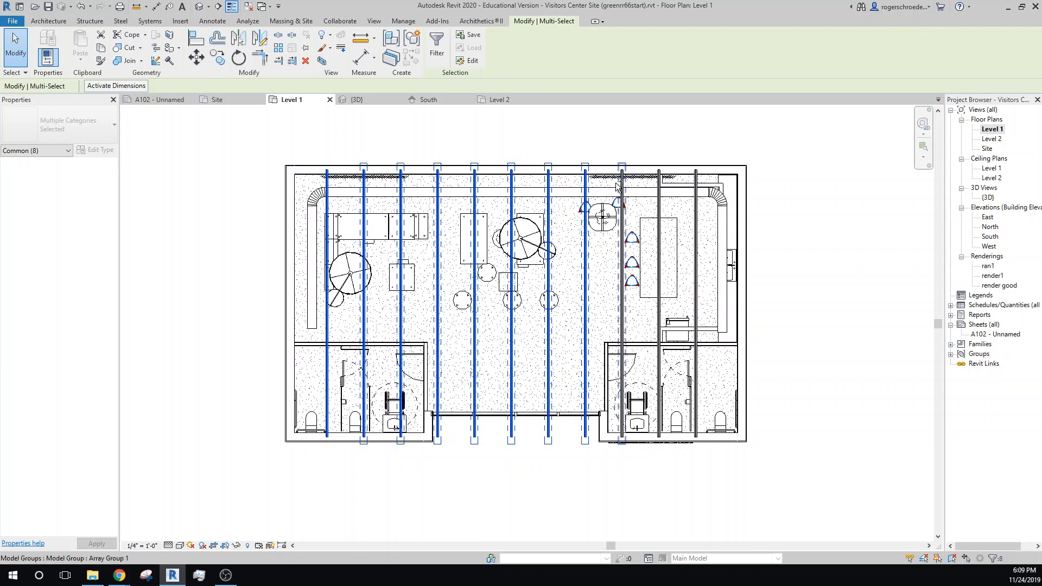
{"action": "left_click", "coordinate": [658, 190], "text": "ctrl"}
{"action": "left_click", "coordinate": [697, 216], "text": "ctrl"}
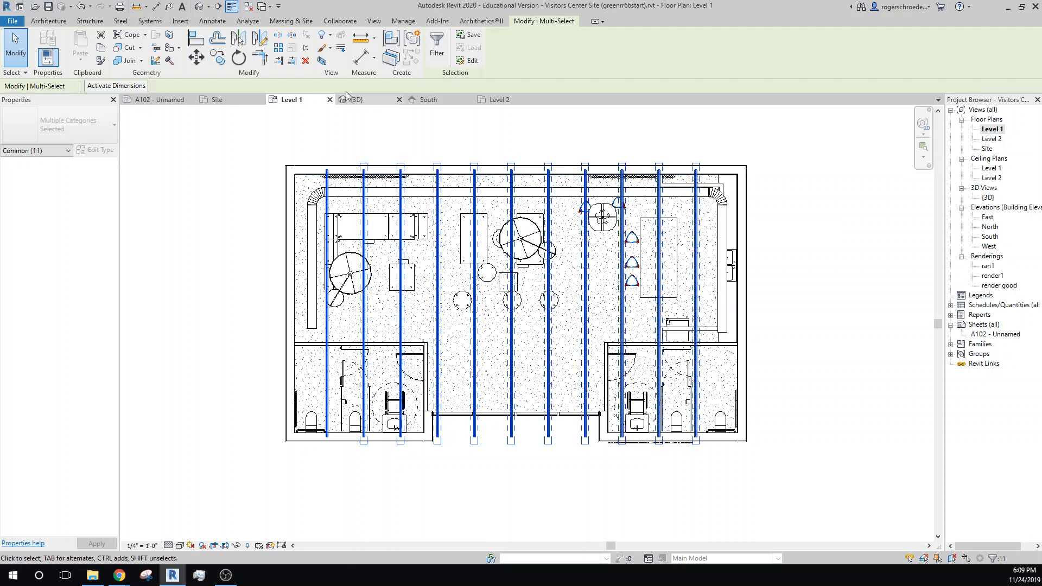
{"action": "left_click", "coordinate": [196, 57]}
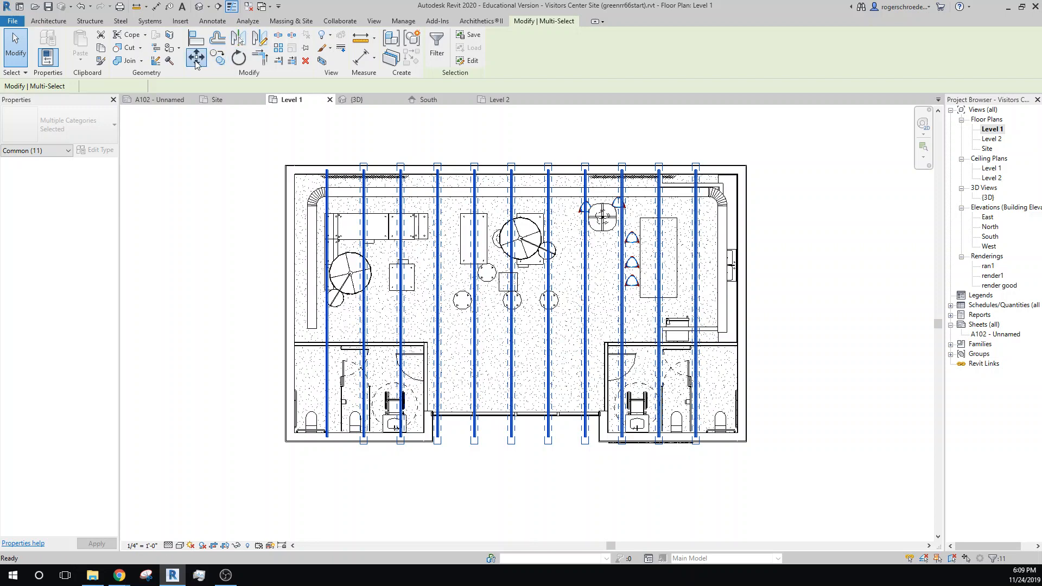
{"action": "left_click", "coordinate": [327, 171]}
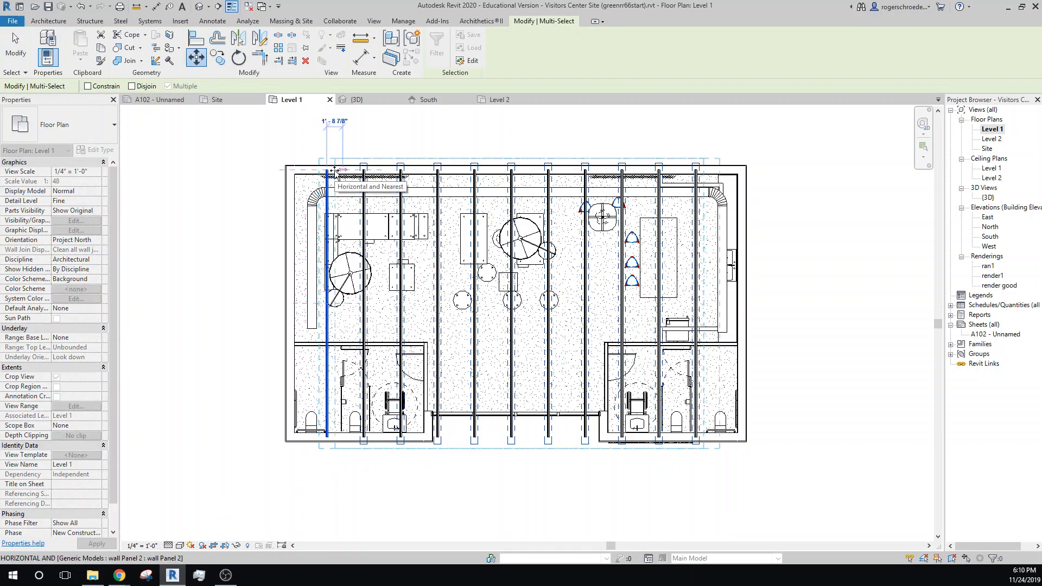
{"action": "type", "text": "6\""}
{"action": "key", "text": "Return"}
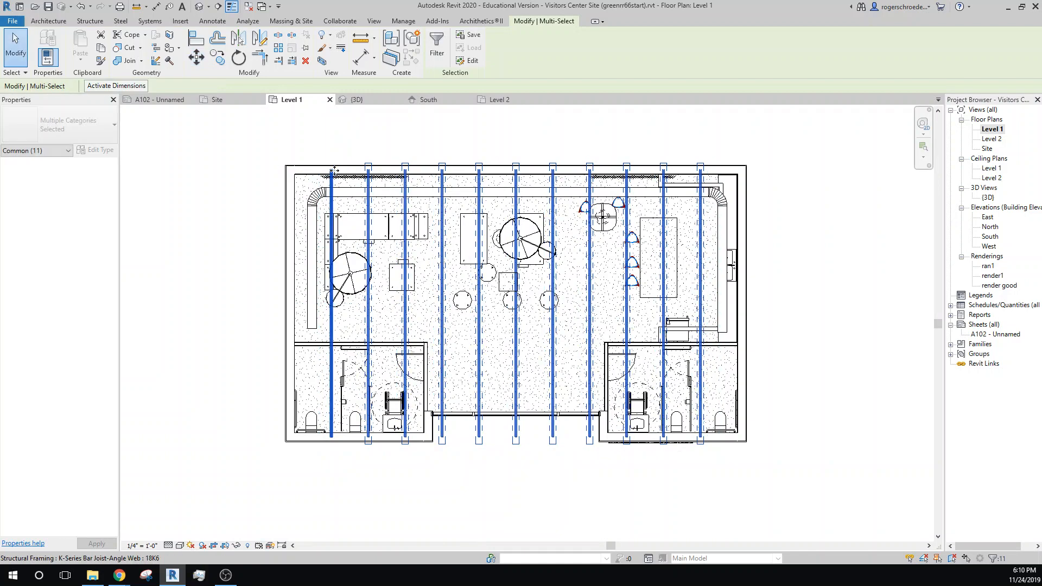
{"action": "key", "text": "Escape"}
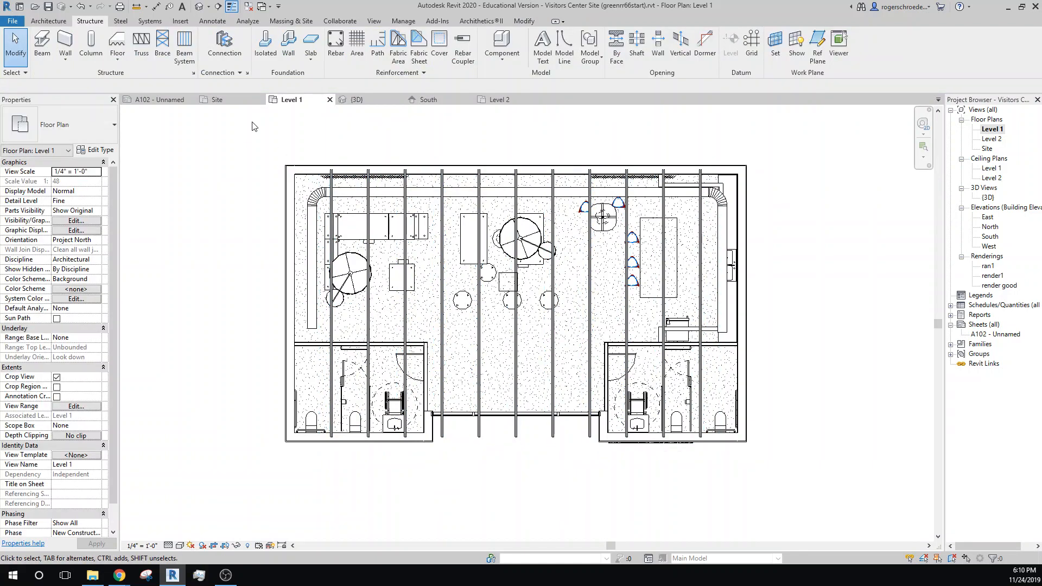
In the 3D view, select all Acoustic Ceiling Tile 2 instances in the roof area and check their elevation setting
{"action": "double_click", "coordinate": [988, 198]}
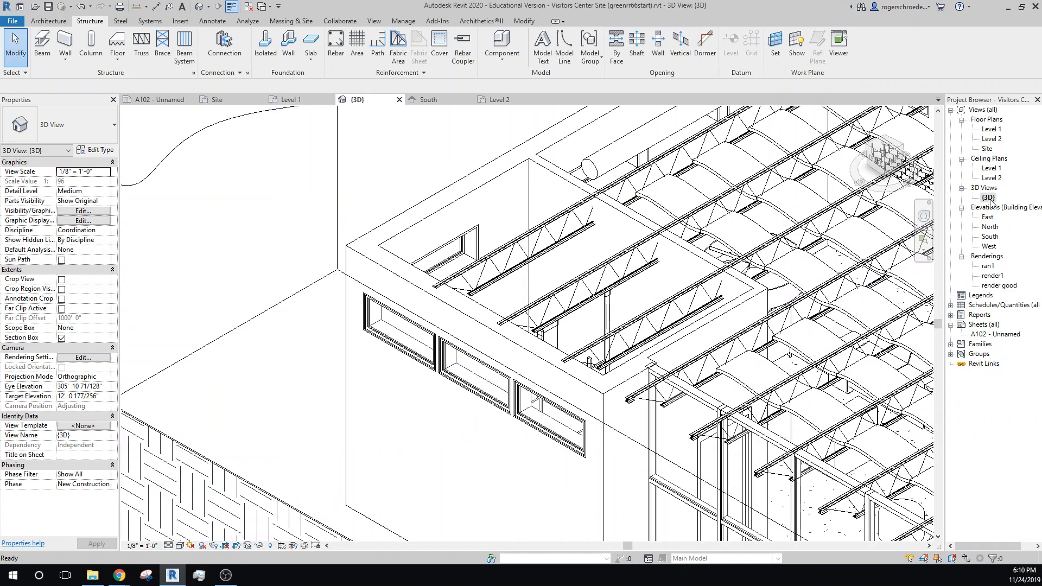
{"action": "scroll", "coordinate": [681, 339], "scroll_direction": "down", "scroll_amount": 1}
{"action": "middle_click_drag", "start_coordinate": [700, 350], "coordinate": [400, 313]}
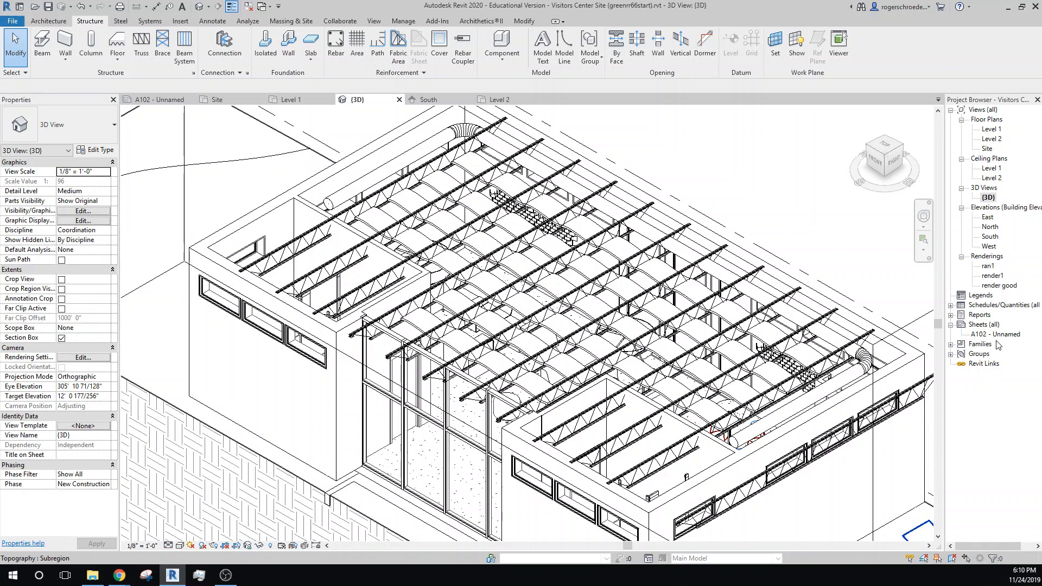
{"action": "right_click", "coordinate": [399, 206]}
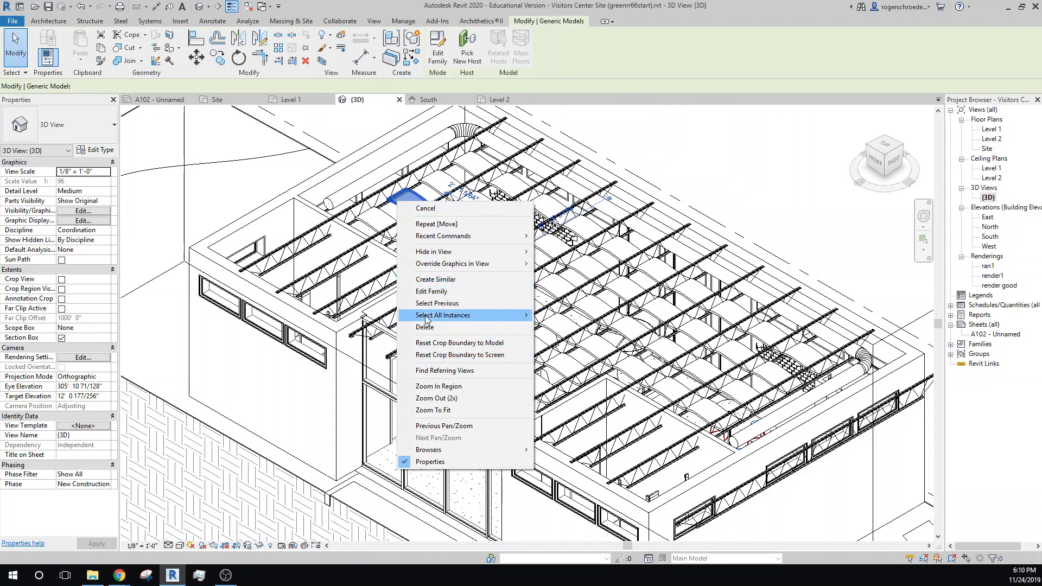
{"action": "left_click", "coordinate": [570, 316]}
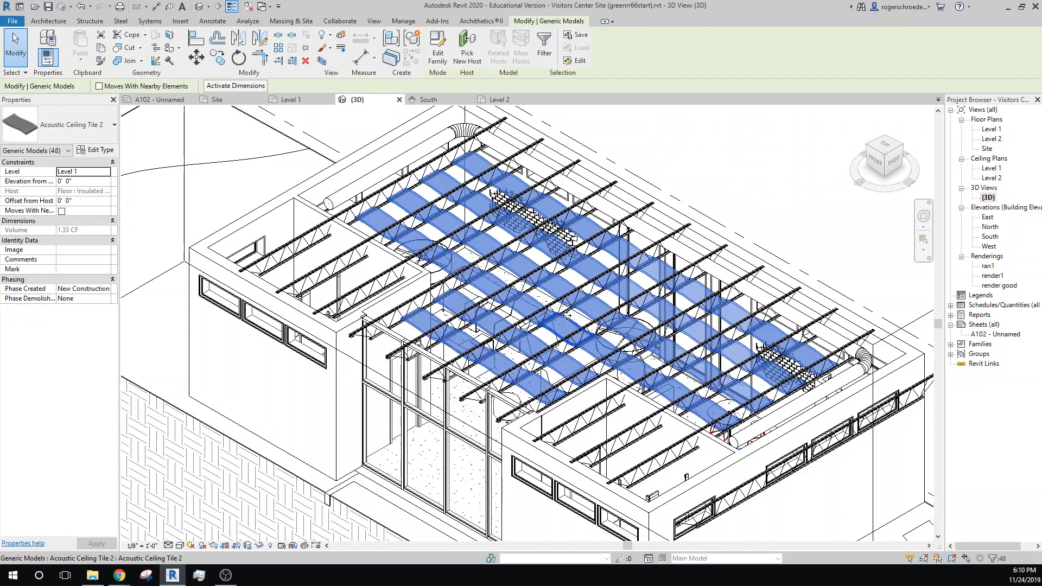
{"action": "left_click", "coordinate": [68, 181]}
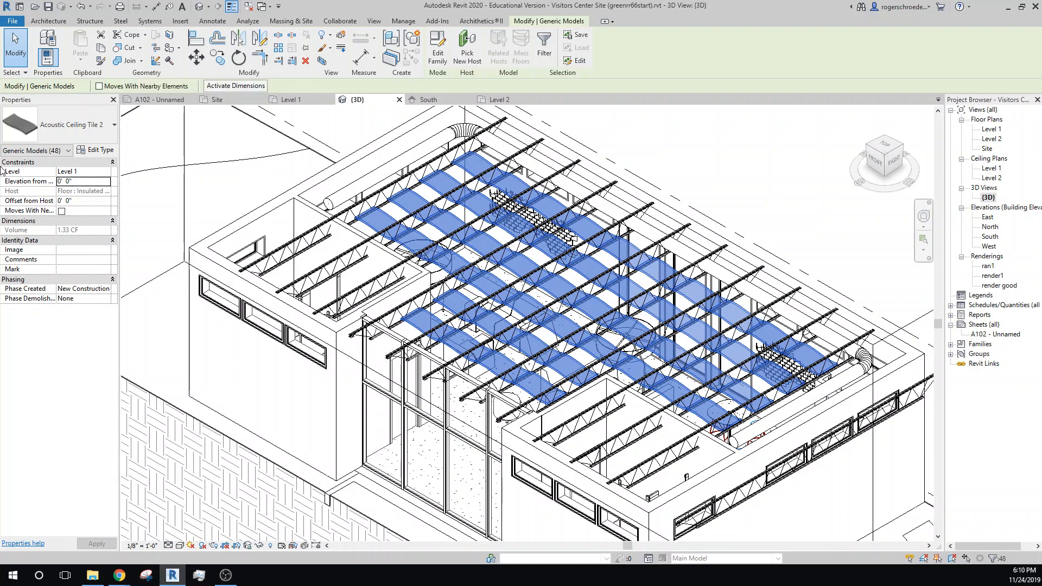
{"action": "left_click", "coordinate": [136, 201]}
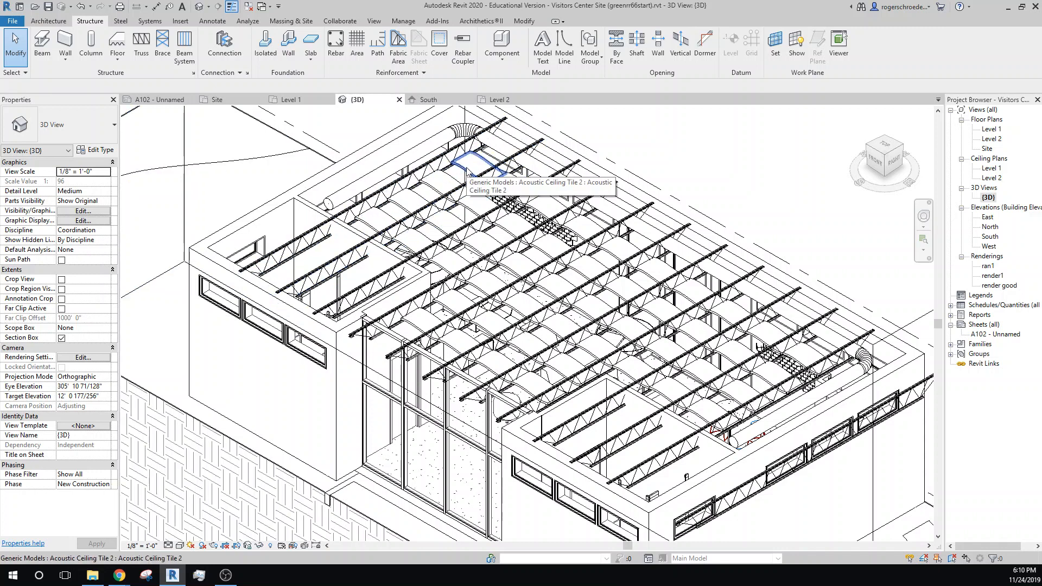
Open the Acoustic Ceiling Tile 2 family for editing and show its Front elevation
{"action": "left_click", "coordinate": [467, 173]}
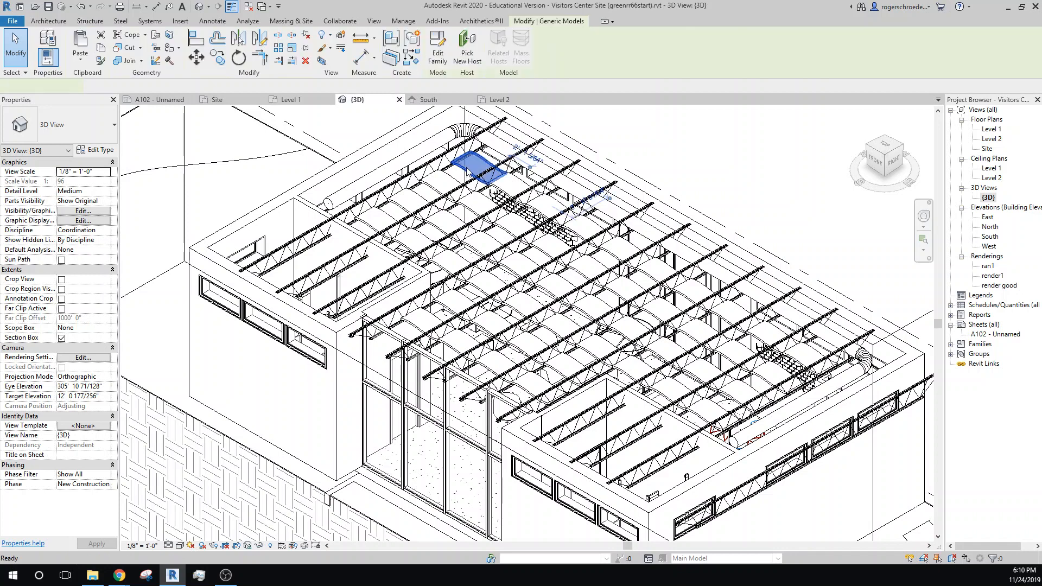
{"action": "double_click", "coordinate": [466, 170]}
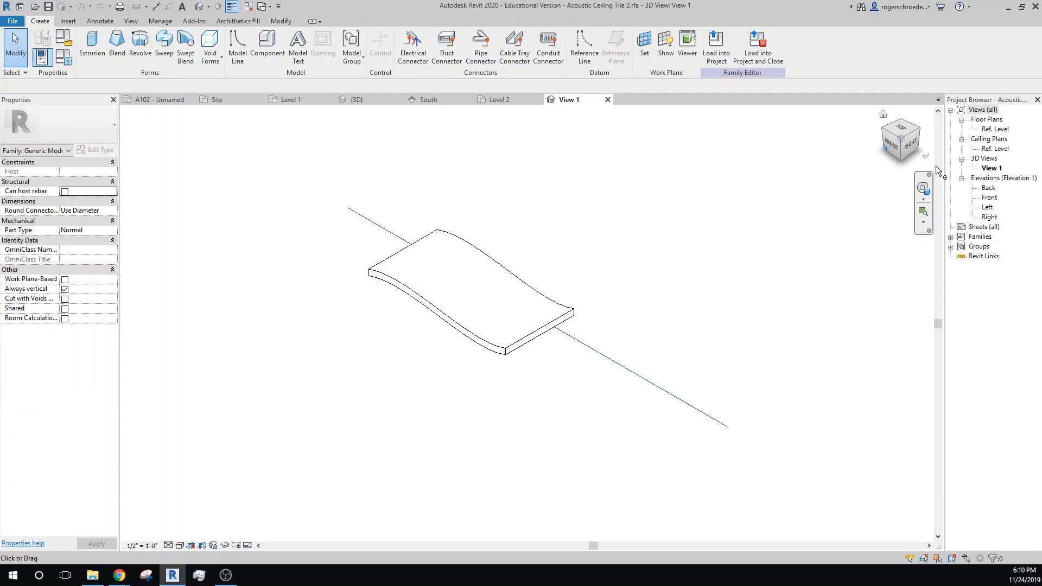
{"action": "left_click", "coordinate": [988, 198]}
{"action": "double_click", "coordinate": [988, 199]}
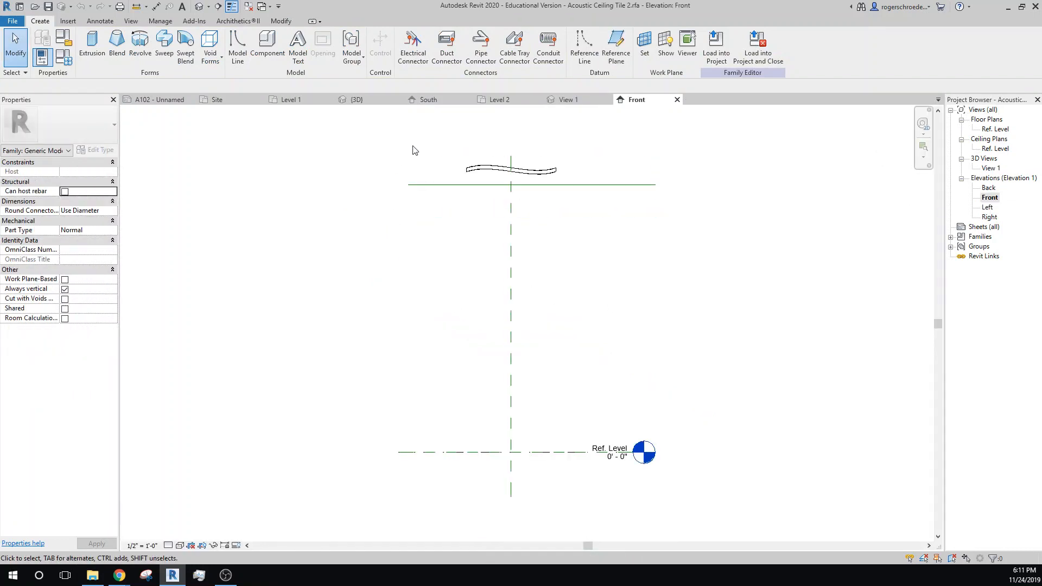
Move the curved tile extrusion straight down 1' and load the edited family back into the Visitors Center project
{"action": "left_click_drag", "start_coordinate": [418, 148], "coordinate": [573, 216]}
{"action": "left_click", "coordinate": [190, 57]}
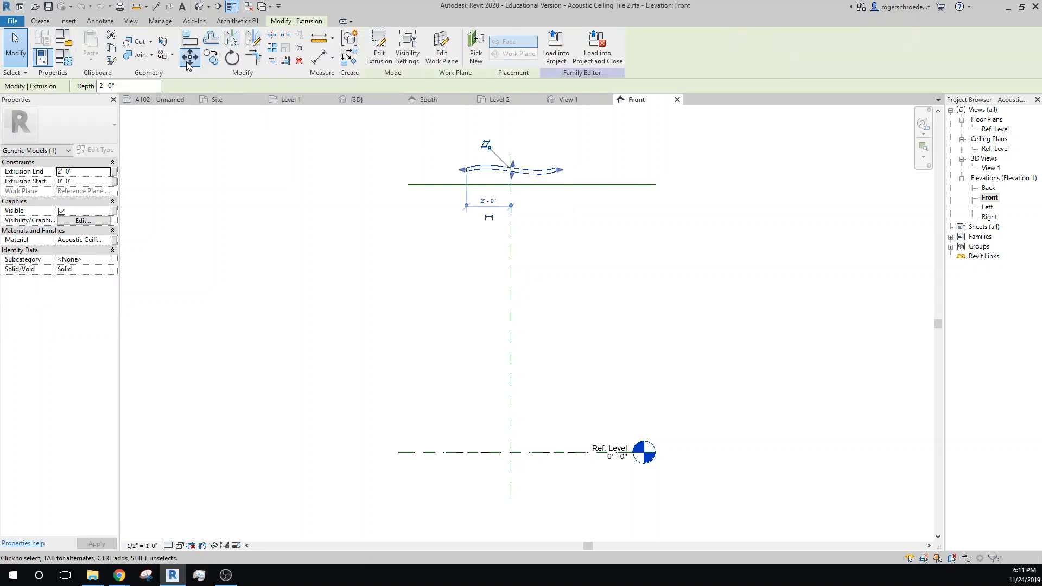
{"action": "left_click", "coordinate": [465, 173]}
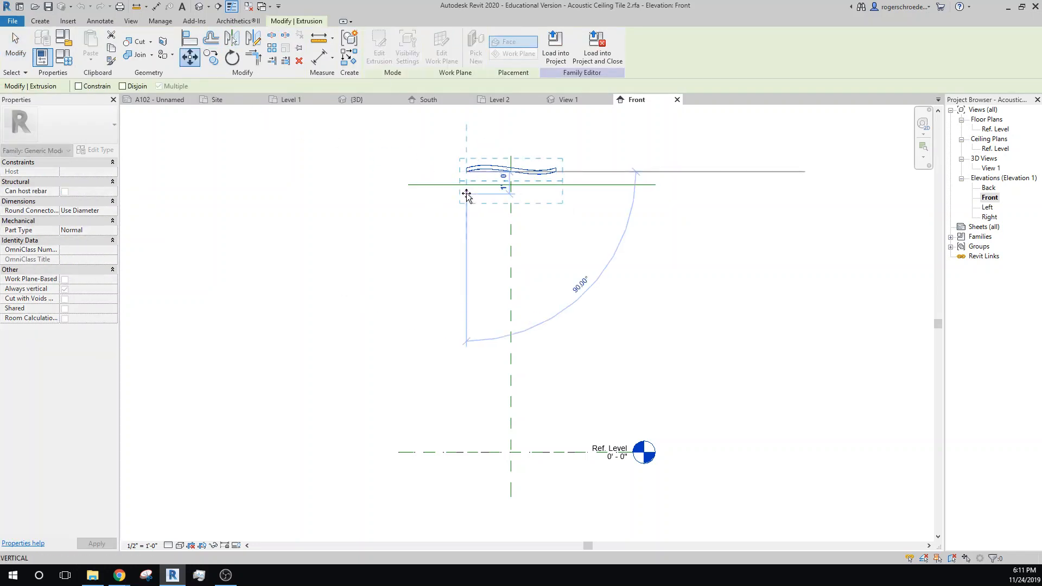
{"action": "left_click", "coordinate": [467, 194]}
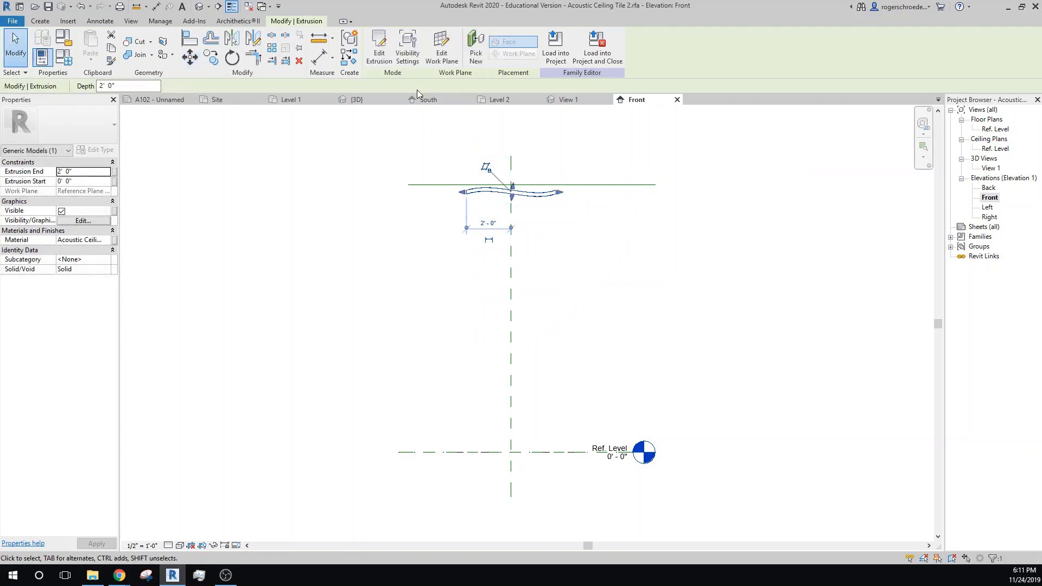
{"action": "left_click", "coordinate": [411, 127]}
{"action": "left_click", "coordinate": [369, 61]}
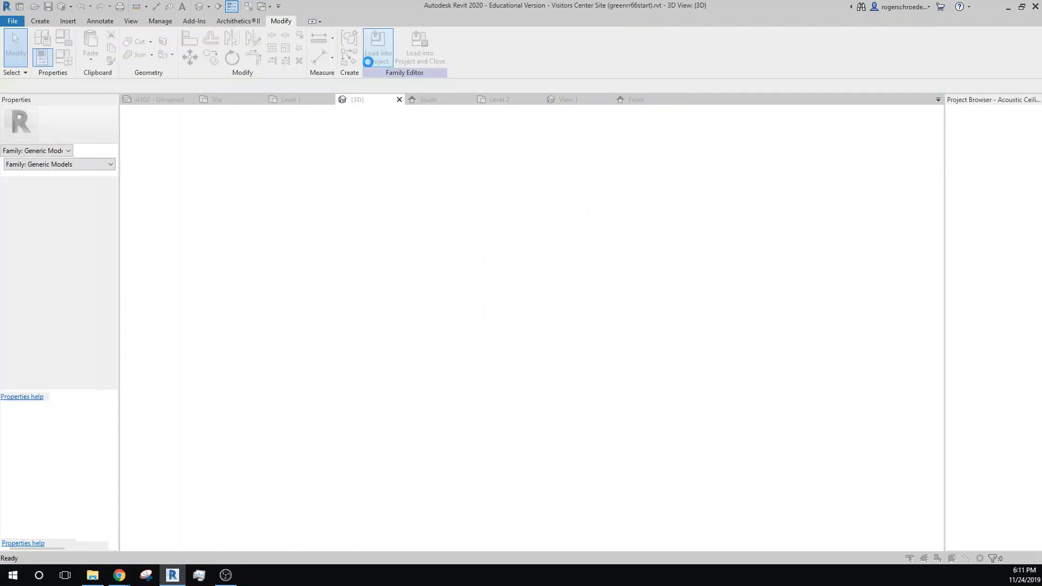
{"action": "left_click", "coordinate": [475, 257]}
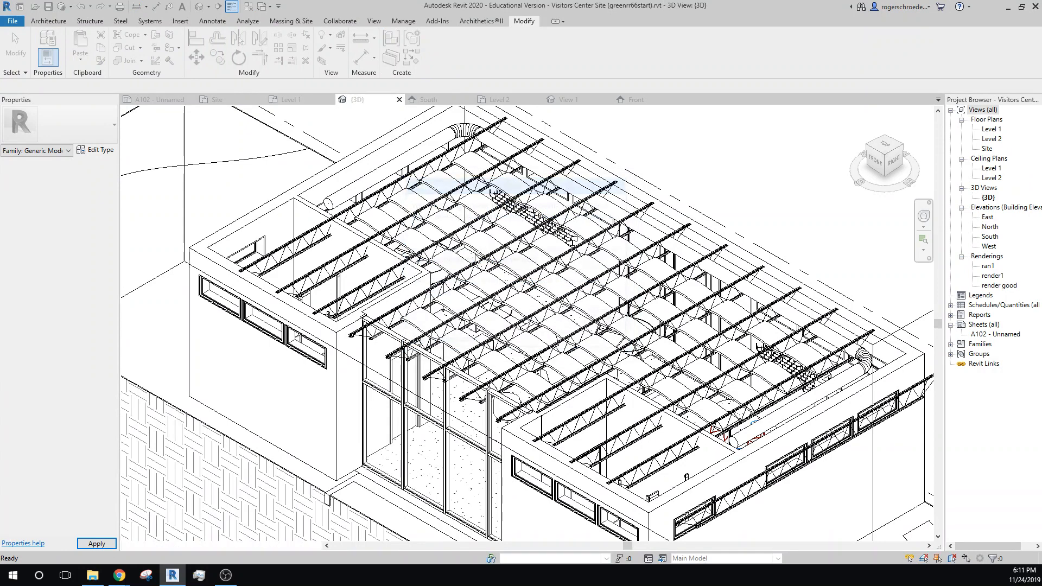